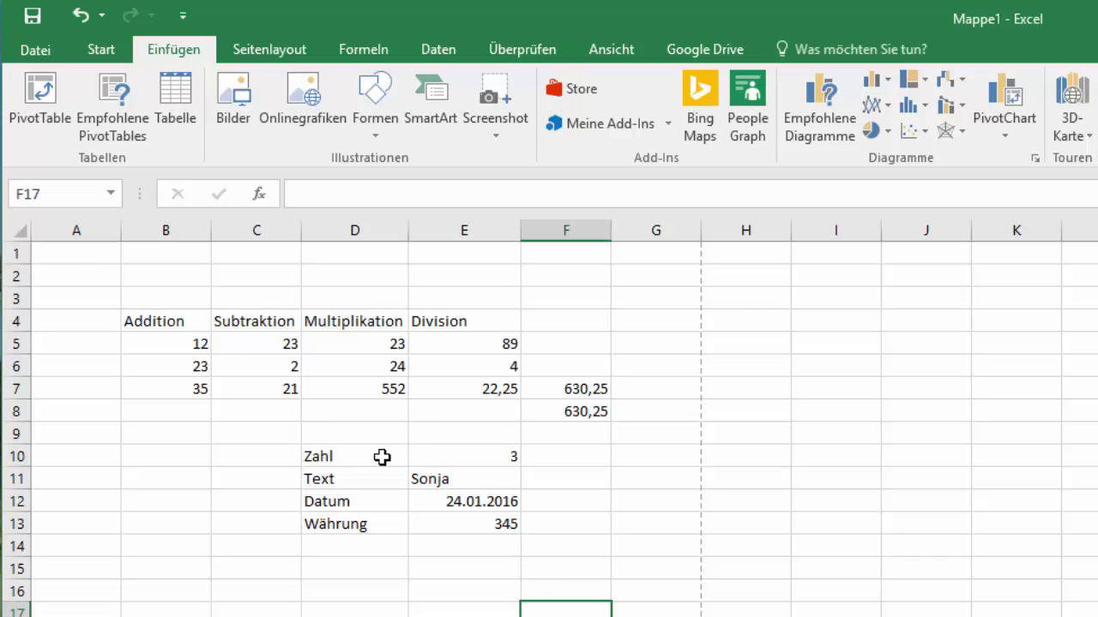
Review the existing column E entries: 3 in E10, the text in E11, 345 in E13.
click(503, 461)
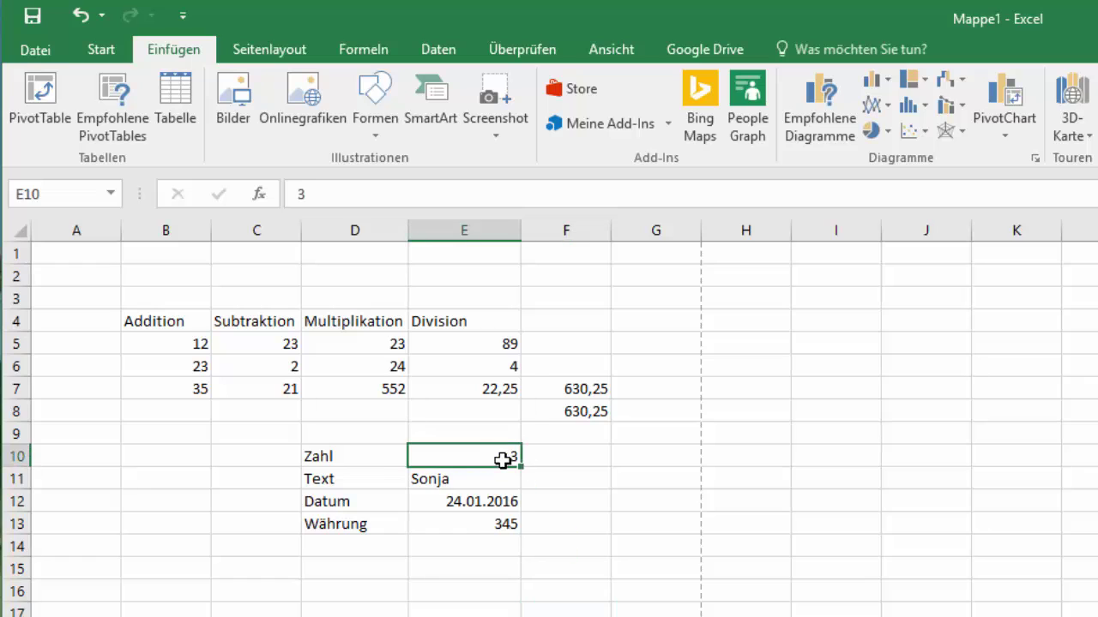
click(440, 485)
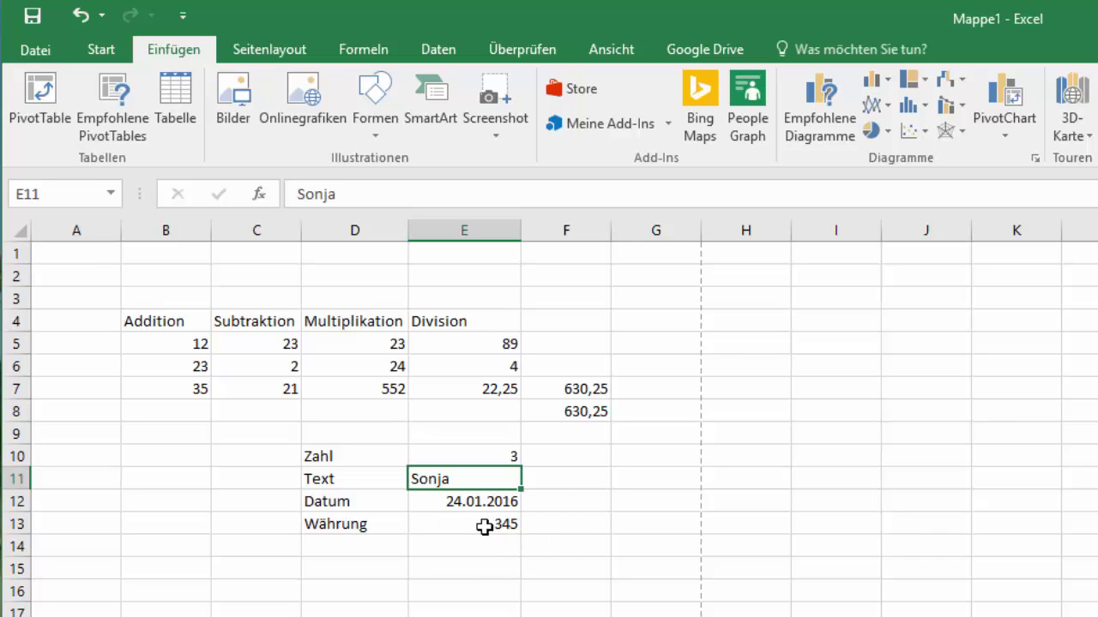
click(485, 527)
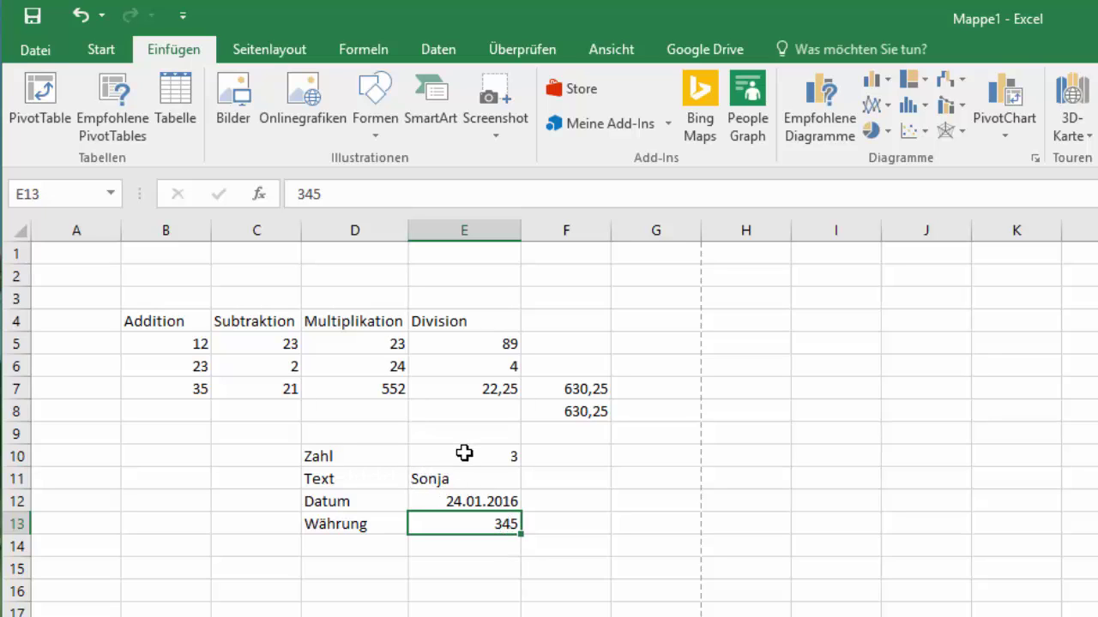
Enter the second person's name in F11 and the number 4 in F10.
click(547, 484)
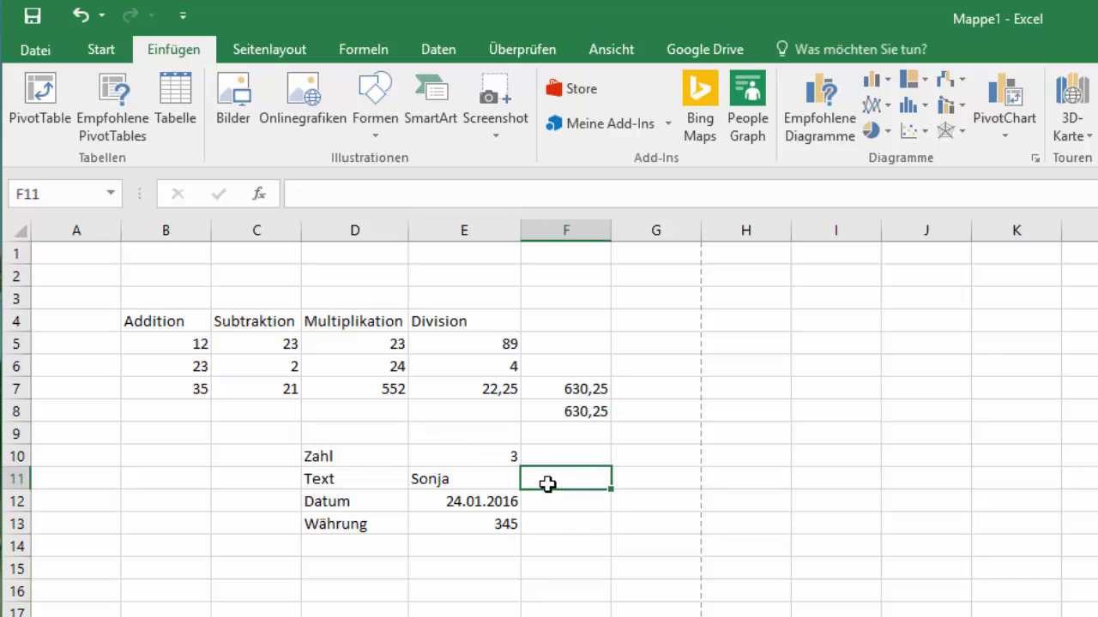
double_click(548, 484)
text(Pe)
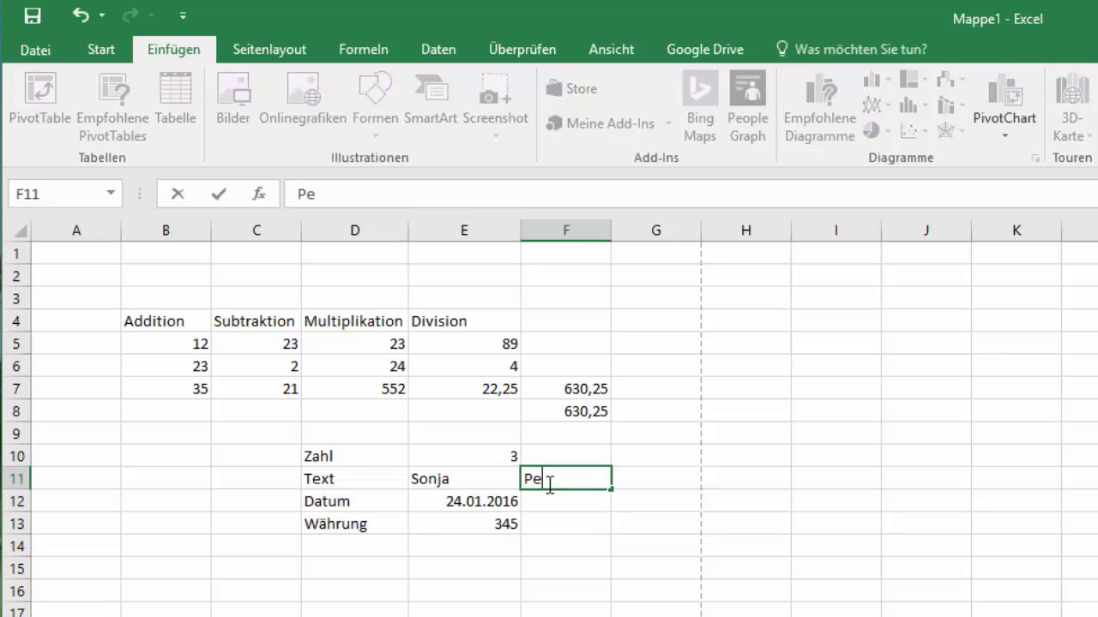
text(ter)
key(Return)
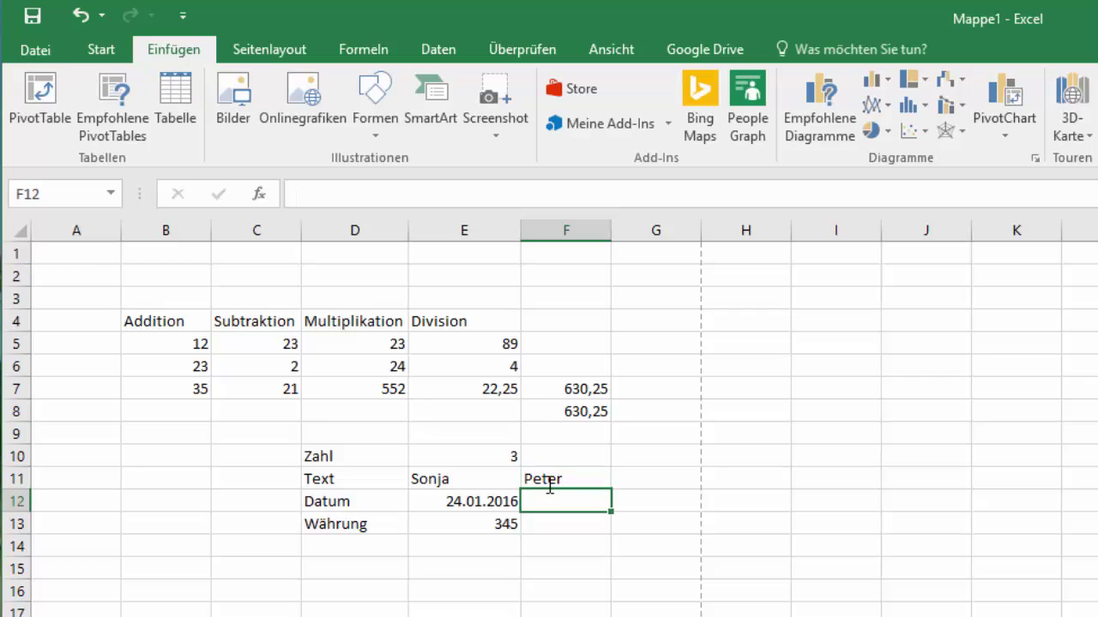
key(Up)
key(Up)
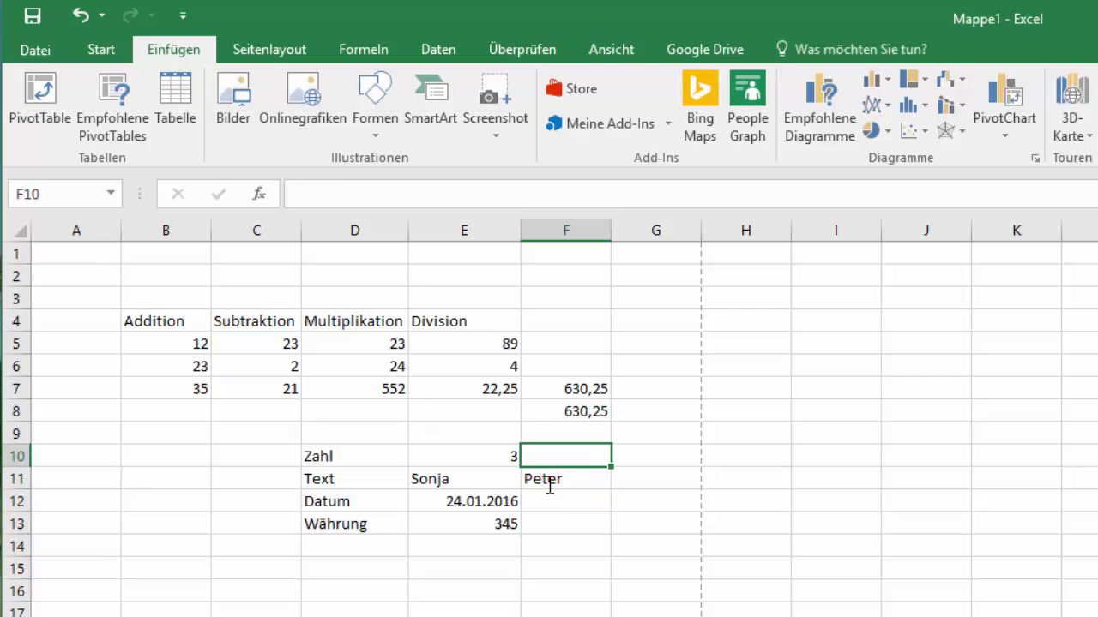
text(4)
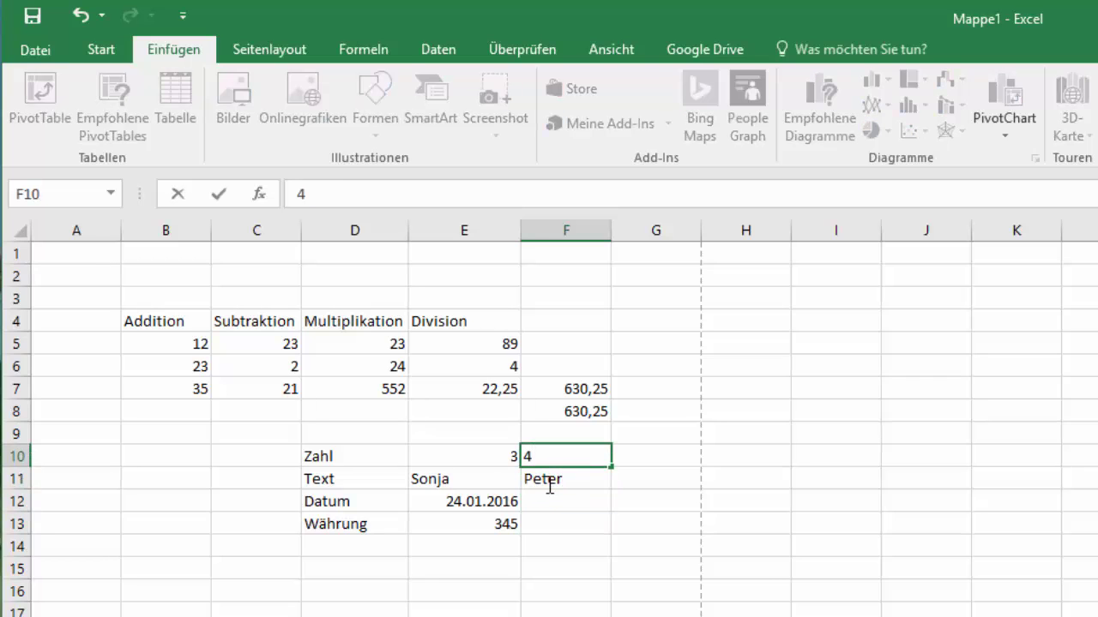
key(Return)
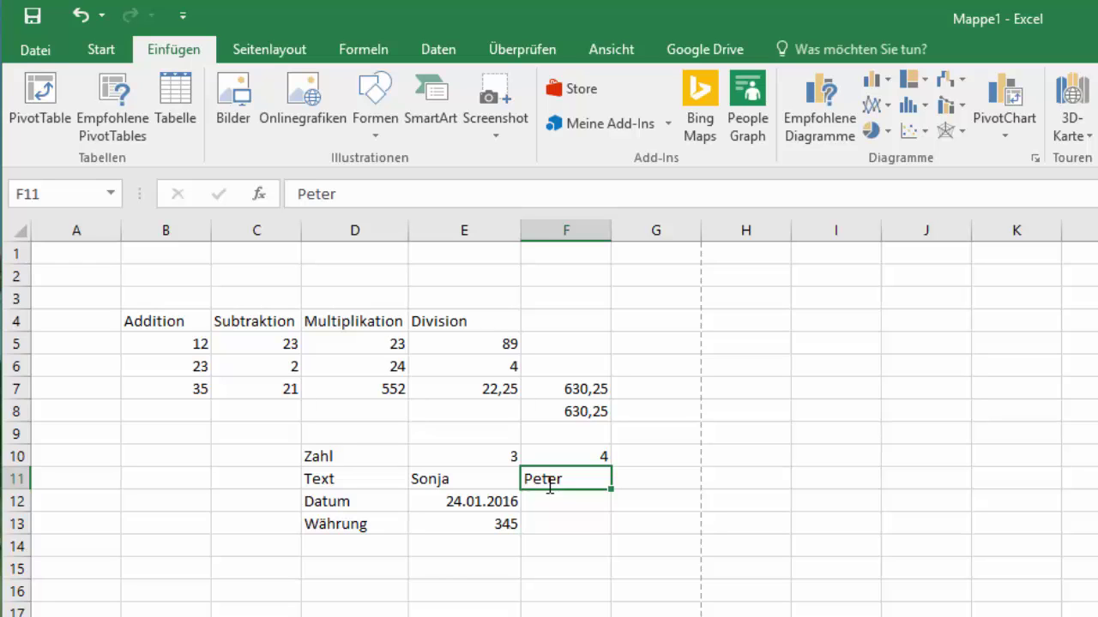
Enter the date 17.01.2016 in F12 and the amount 567 in F13.
key(Return)
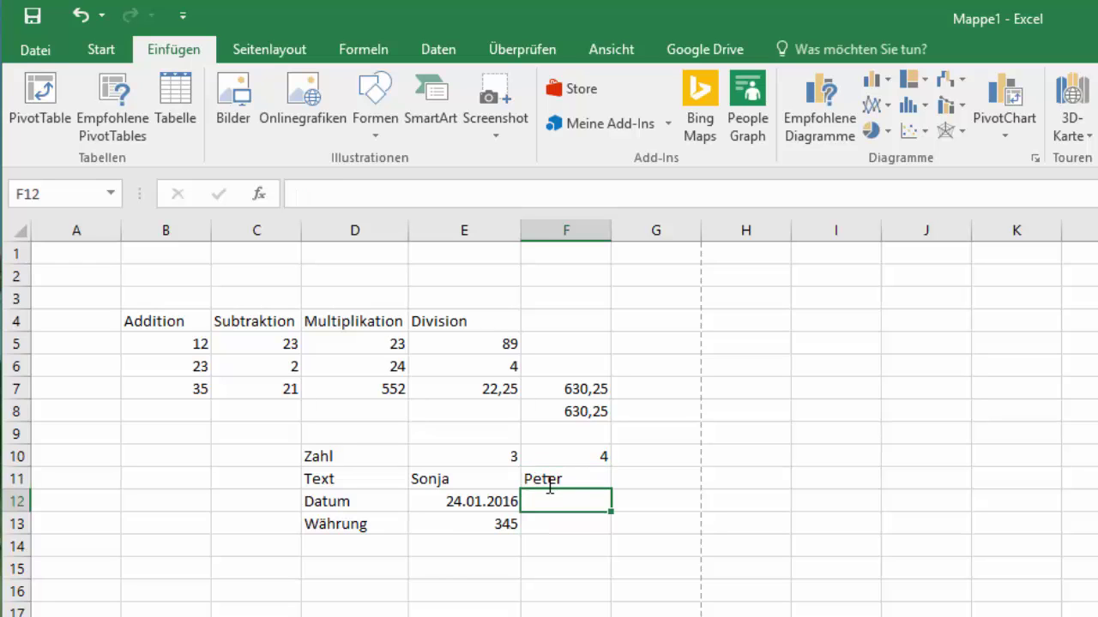
text(17)
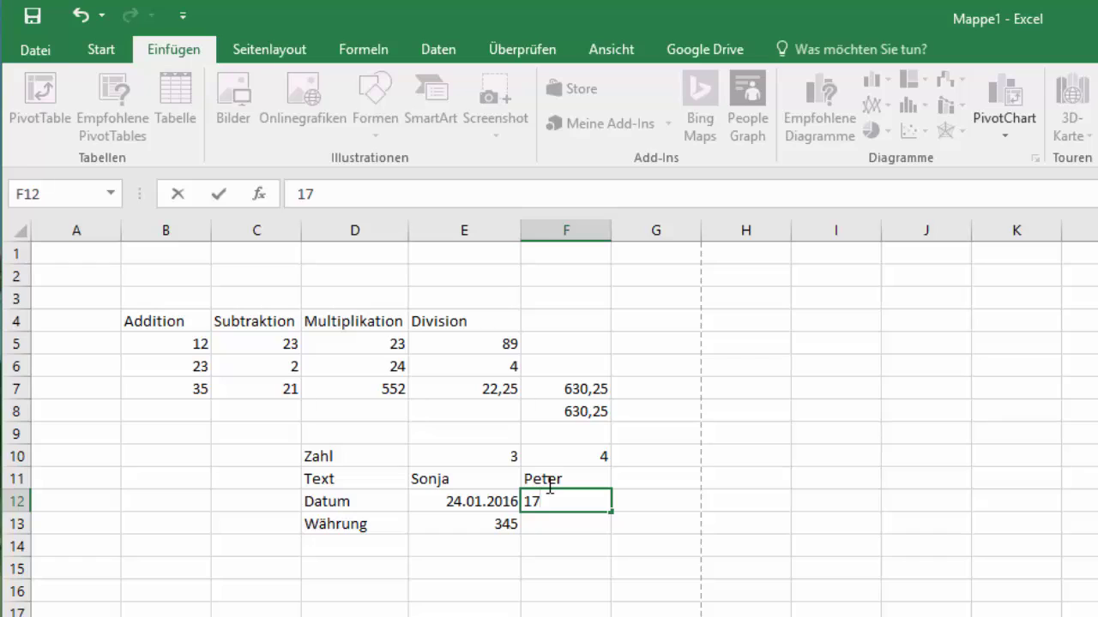
text(.01.)
text(2)
text(01)
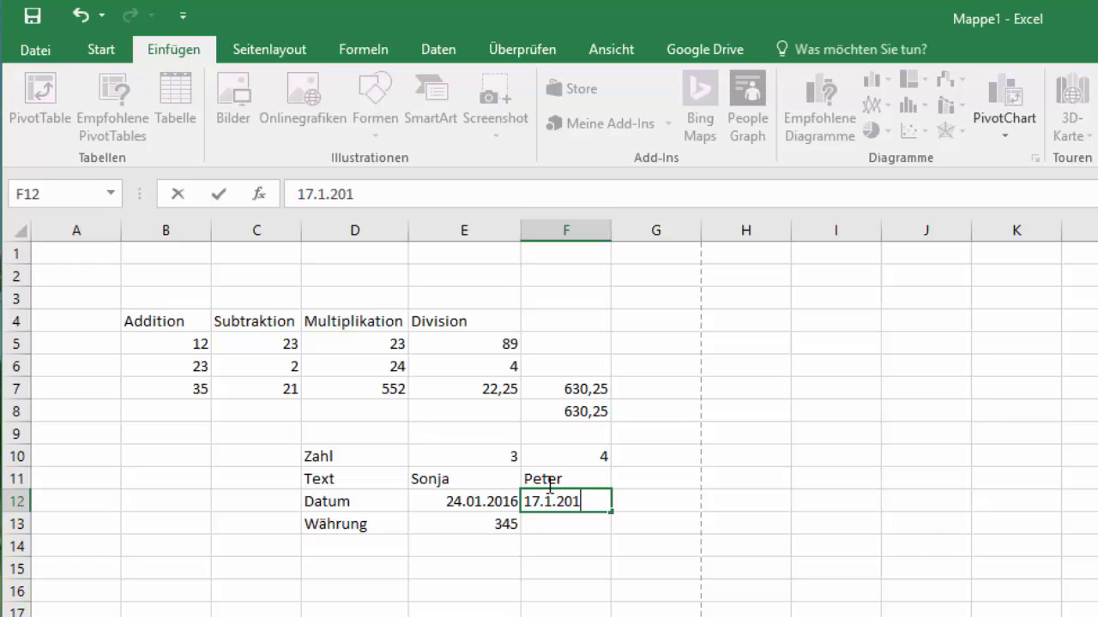
text(6)
key(Return)
key(Up)
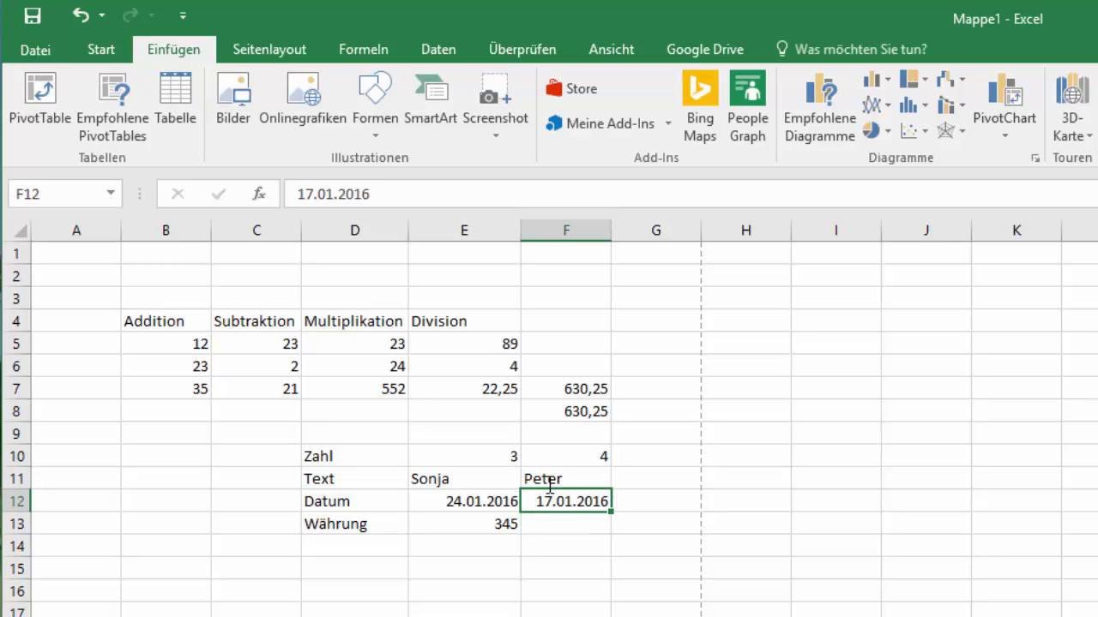
key(Down)
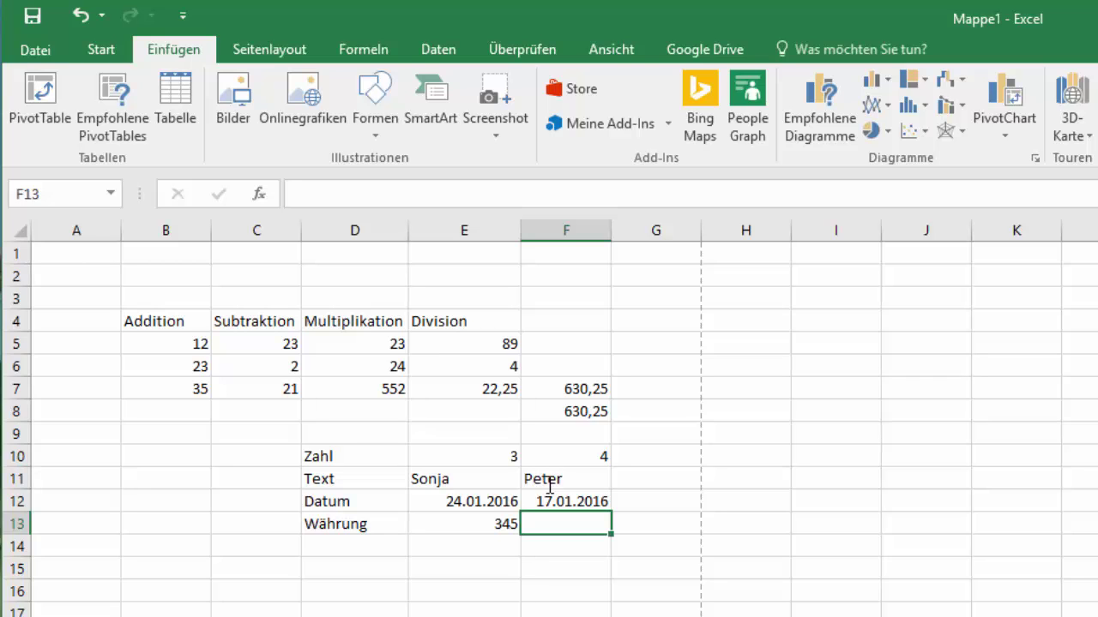
text(567)
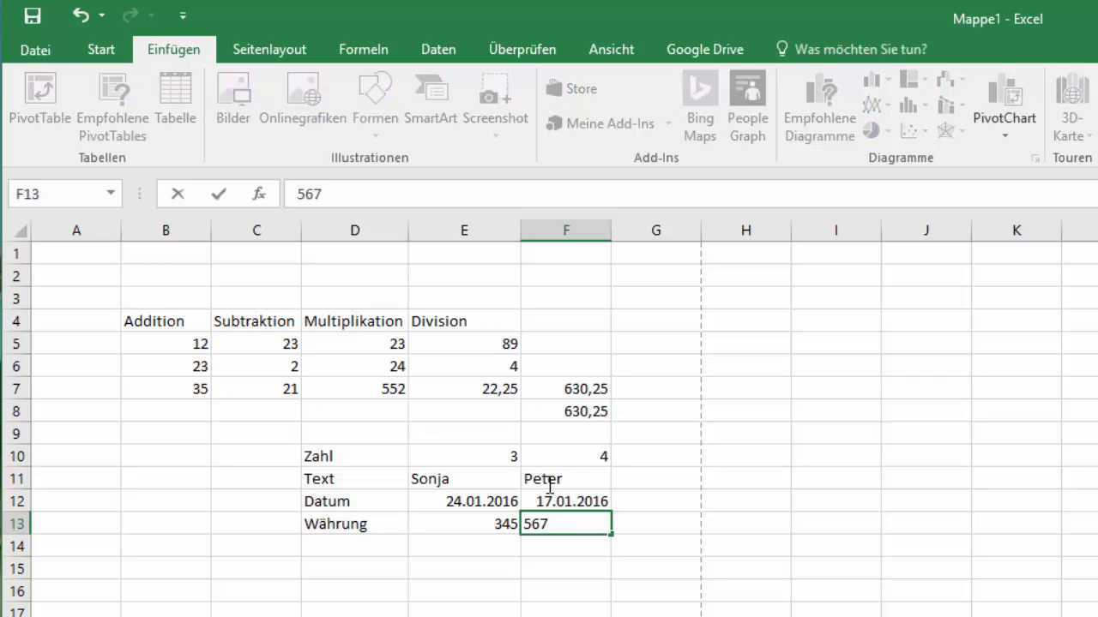
key(Return)
Check the new column F values, ending on the currency value 345 in E13.
key(Up)
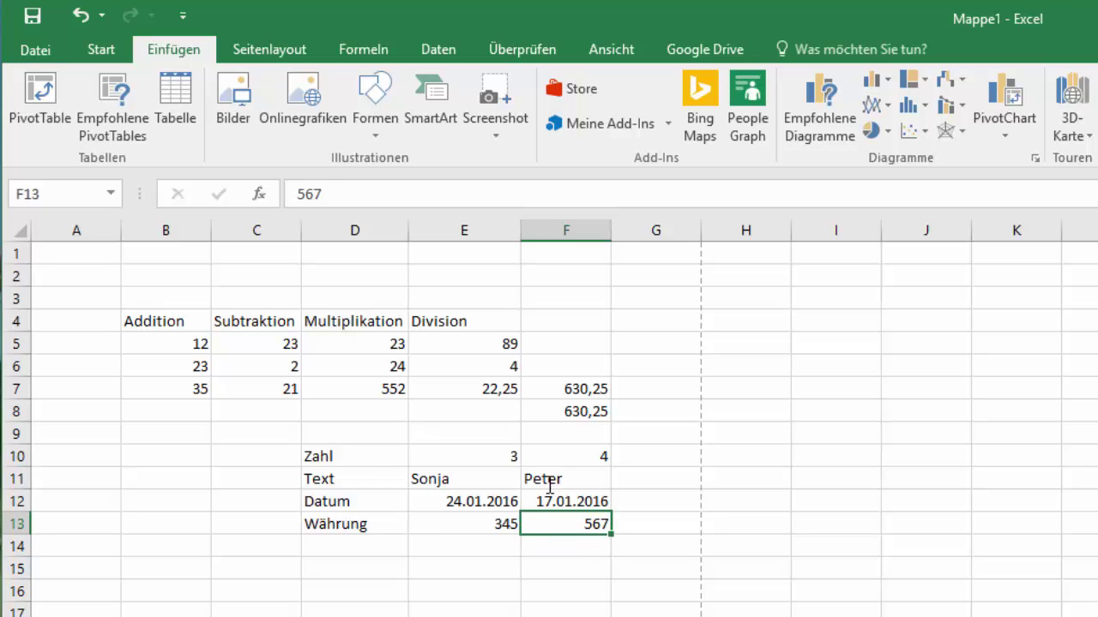
key(Up)
key(Up)
key(Up)
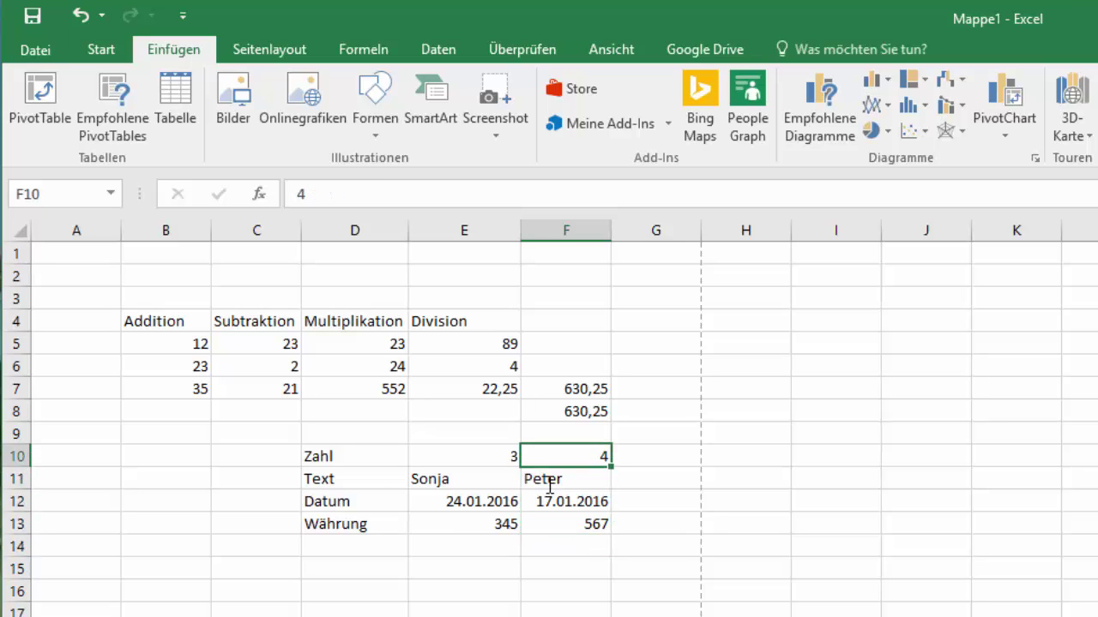
key(Down)
key(Down)
key(Down)
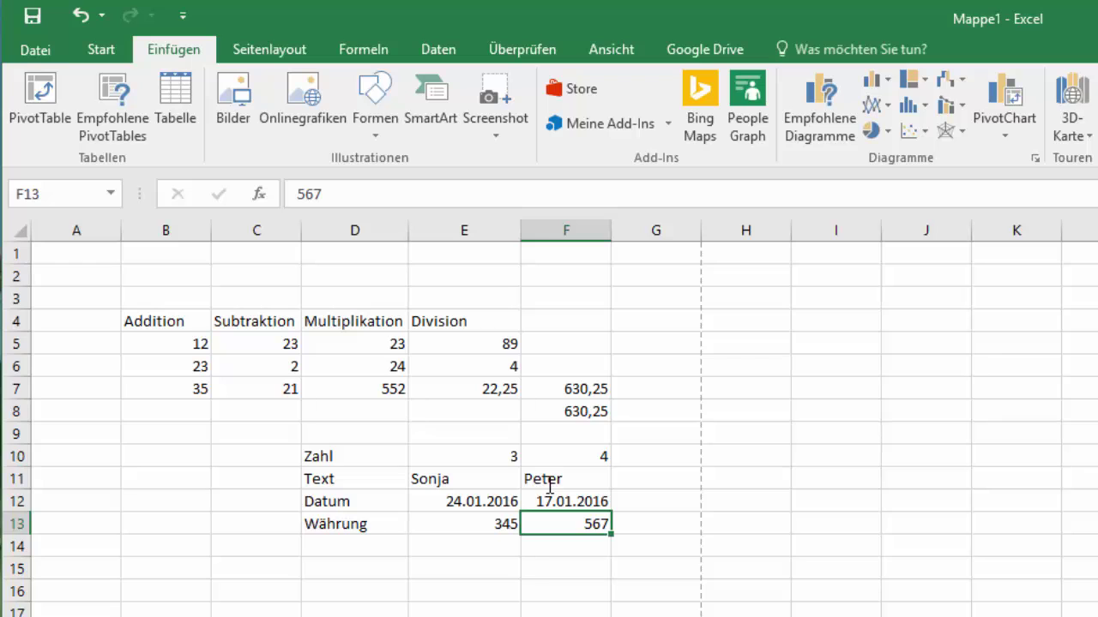
key(Up)
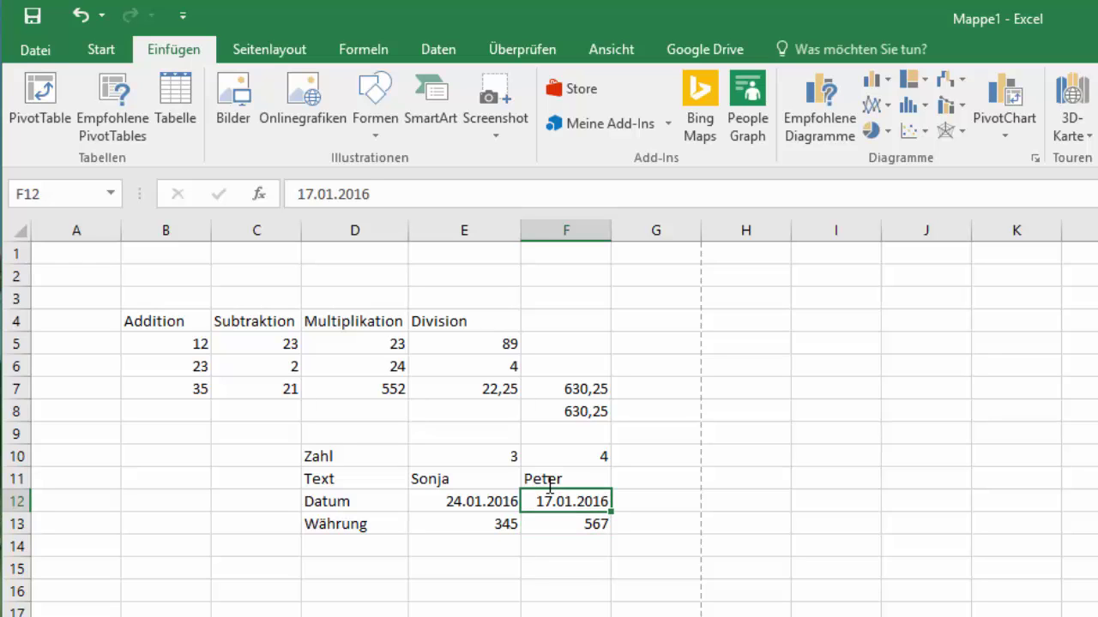
key(Down)
key(Left)
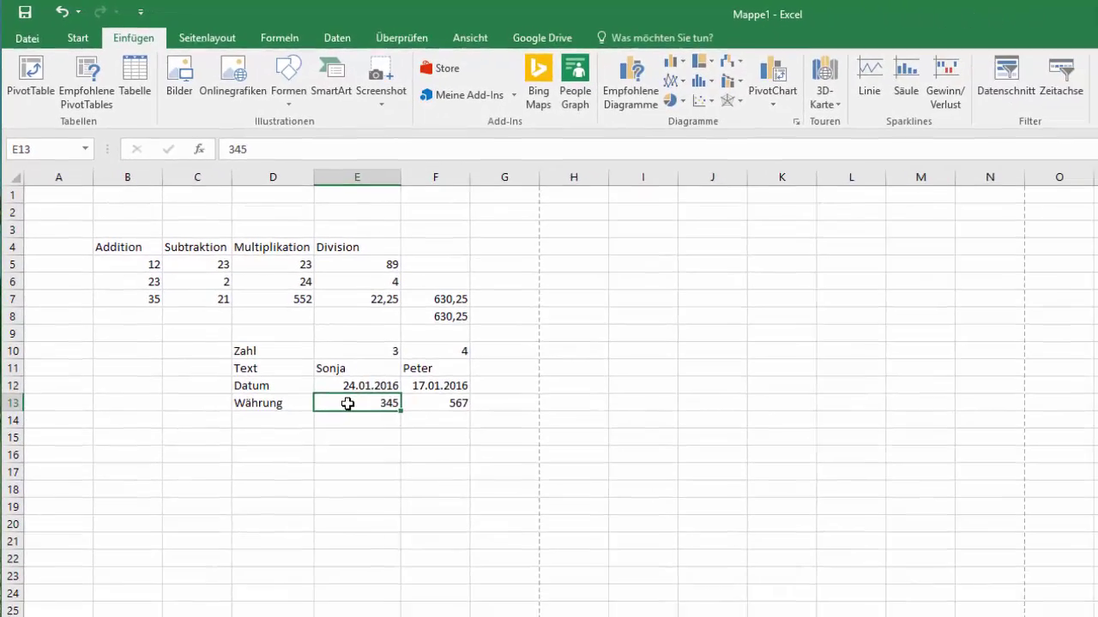
Apply the Währung format to E13 so 345 displays as 345,00 €.
right_click(451, 525)
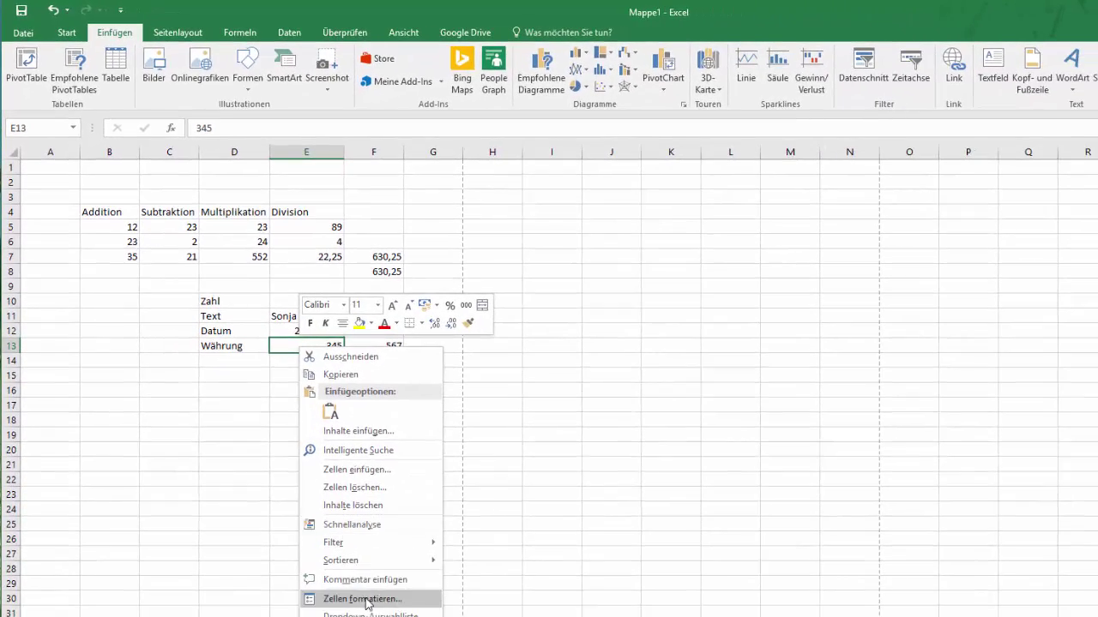
click(360, 600)
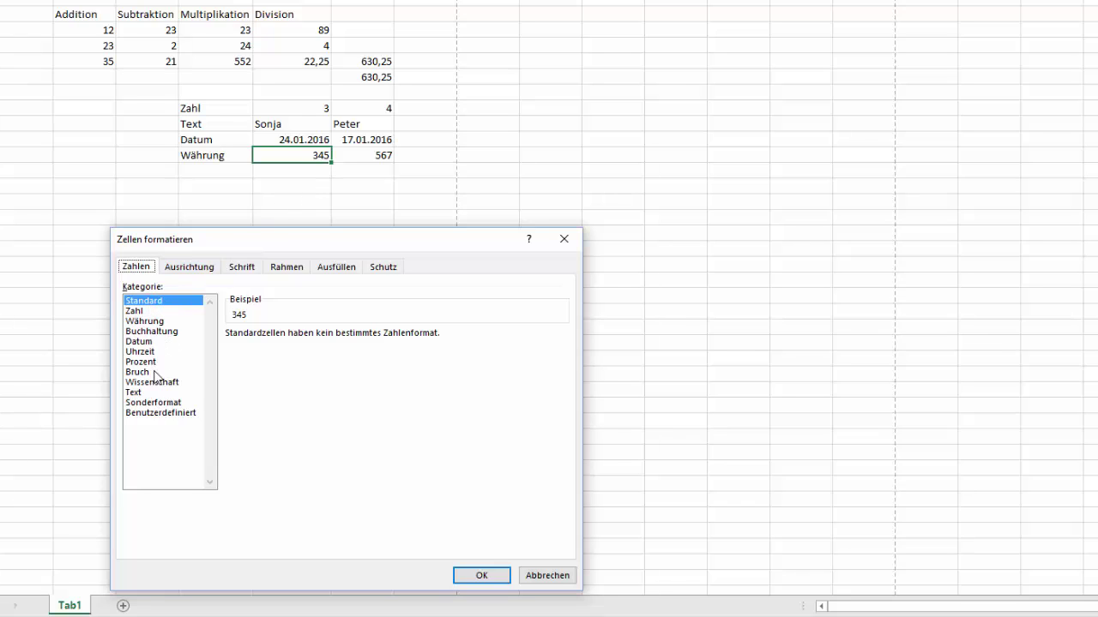
click(153, 321)
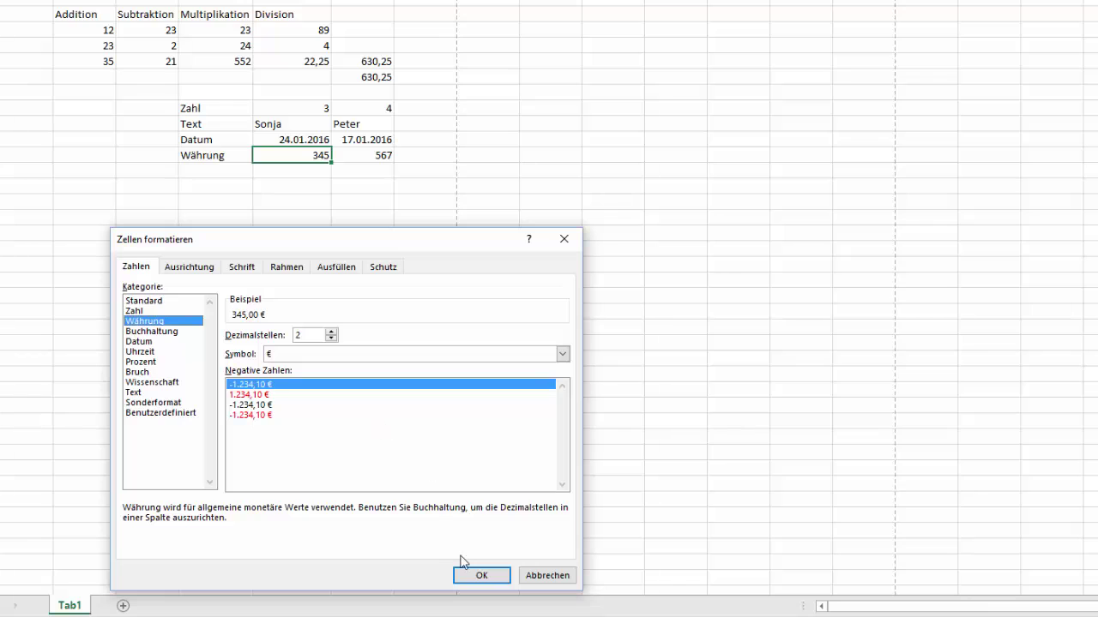
click(480, 576)
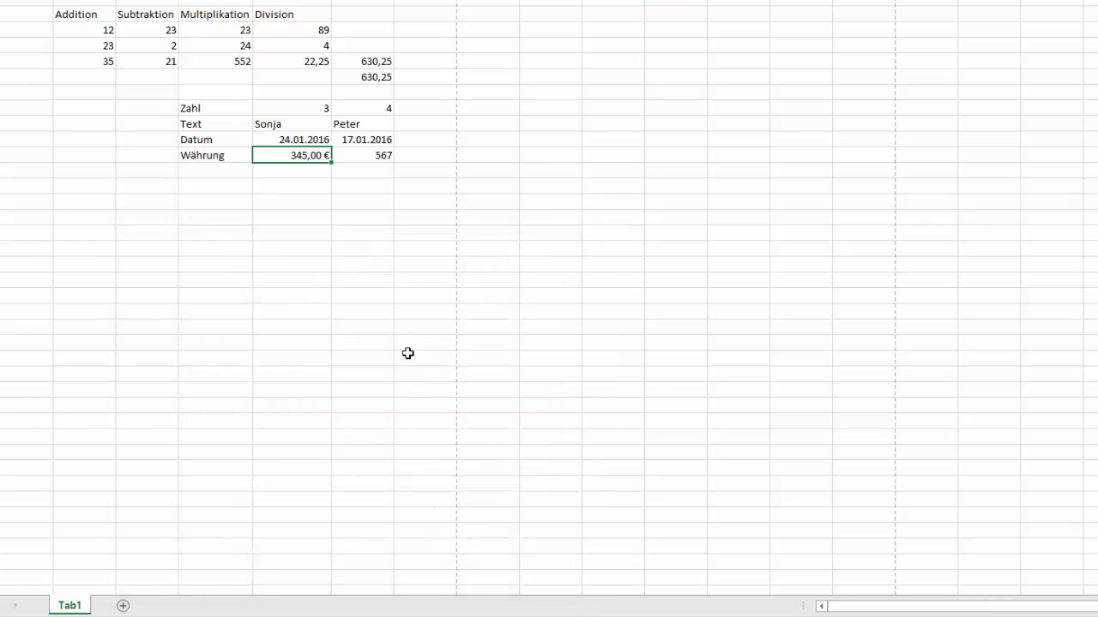
right_click(311, 157)
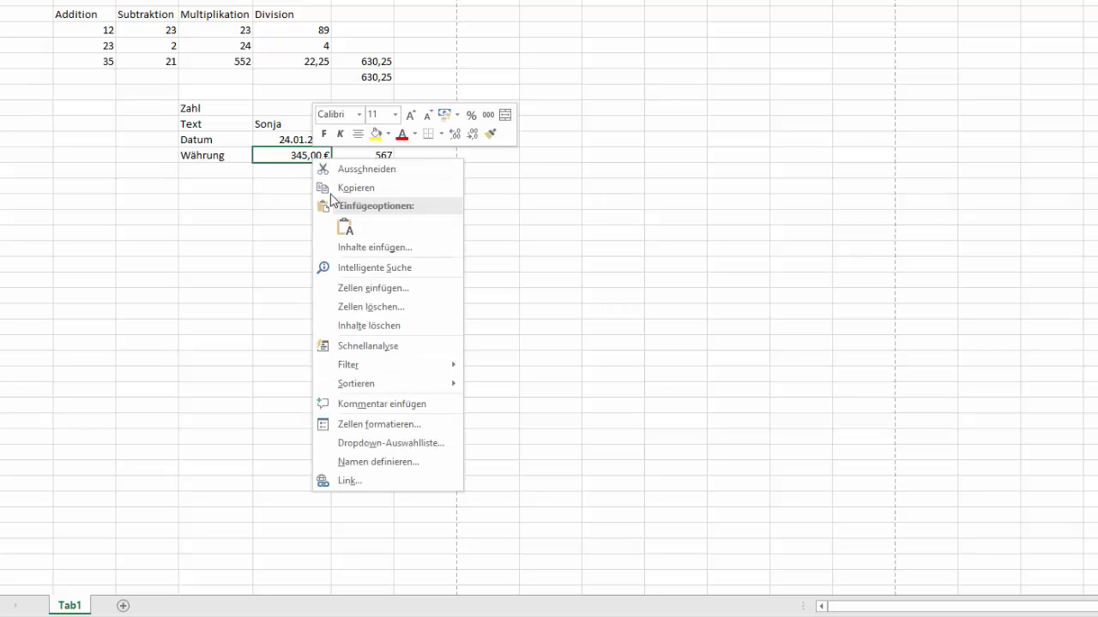
click(373, 422)
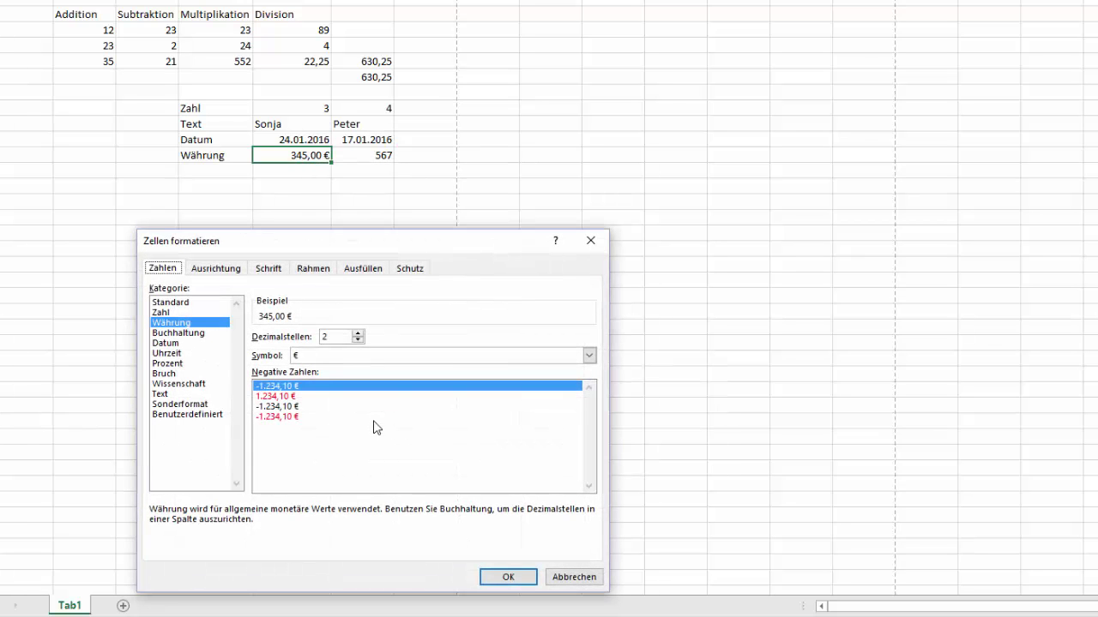
click(357, 340)
click(357, 340)
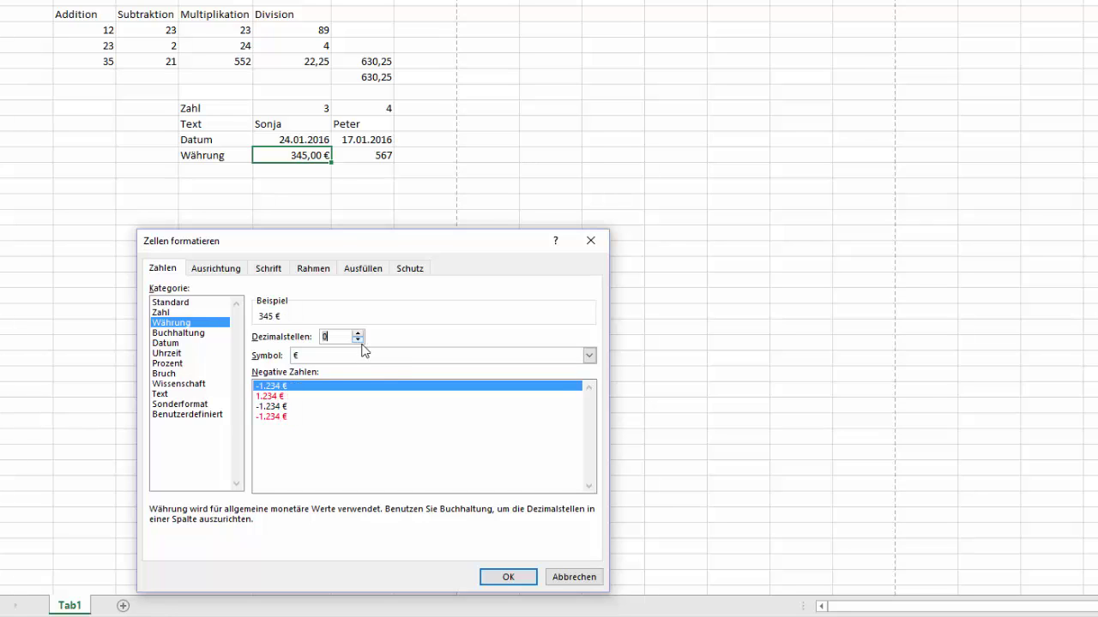
click(509, 577)
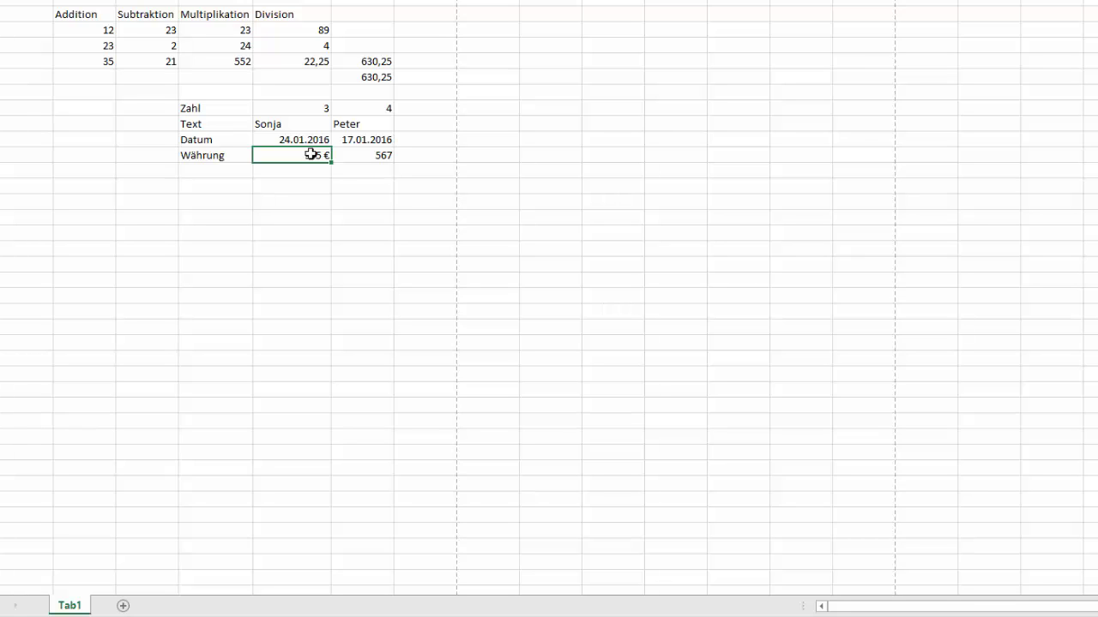
right_click(314, 156)
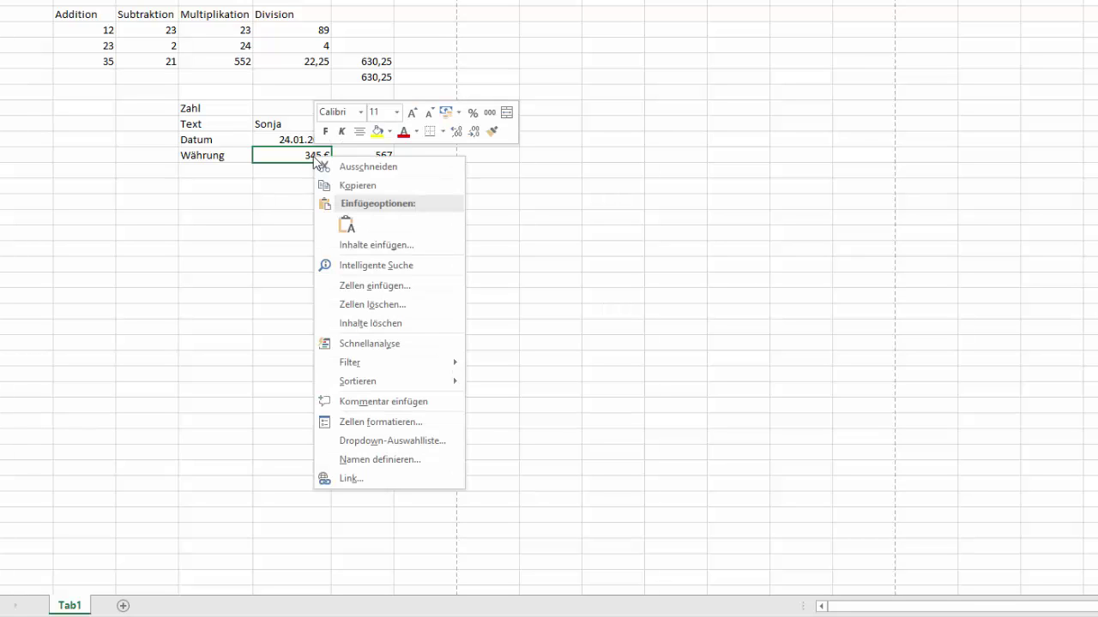
click(353, 423)
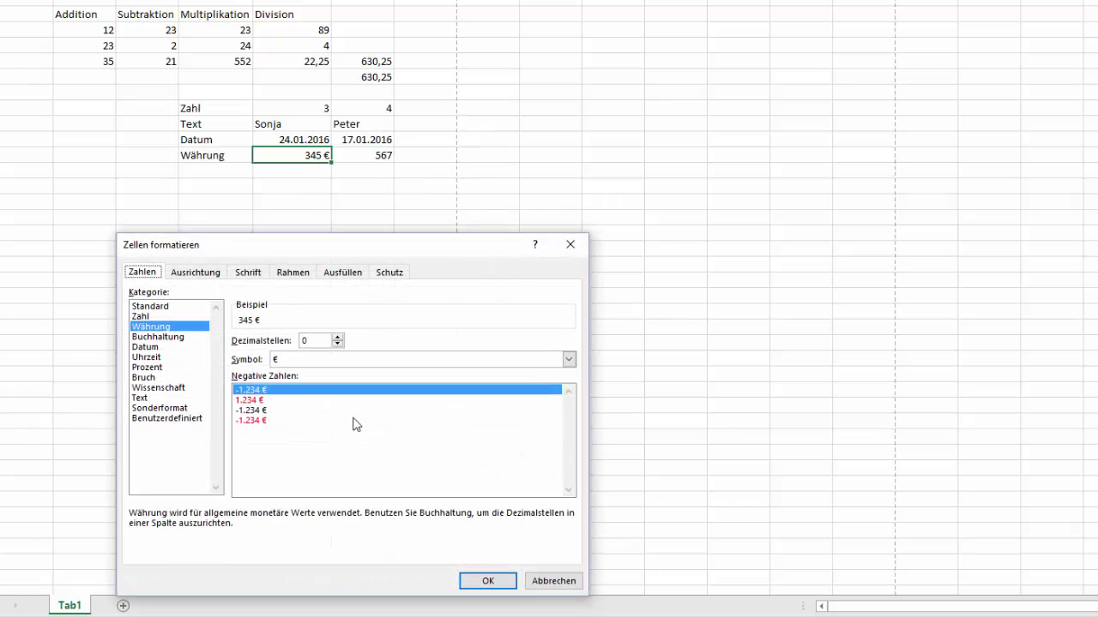
click(337, 337)
click(337, 338)
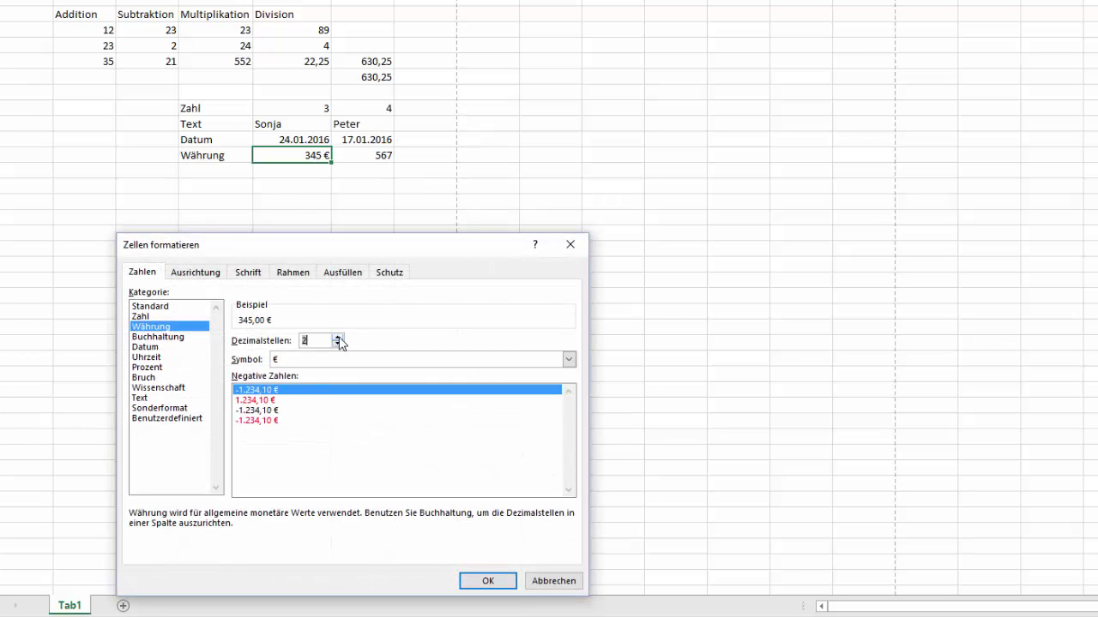
click(490, 583)
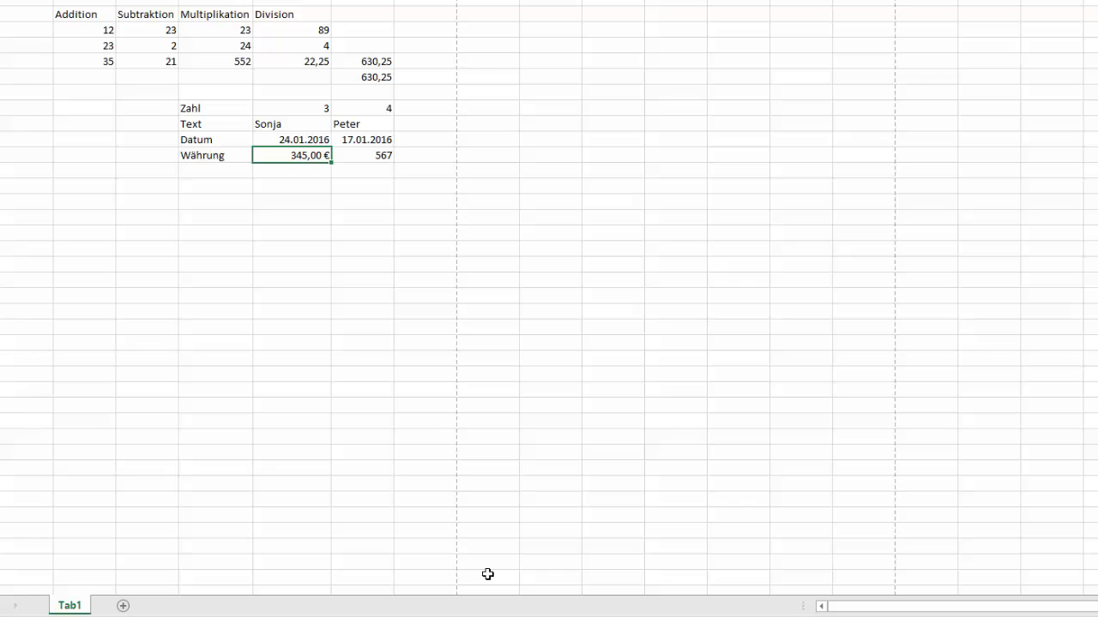
click(308, 139)
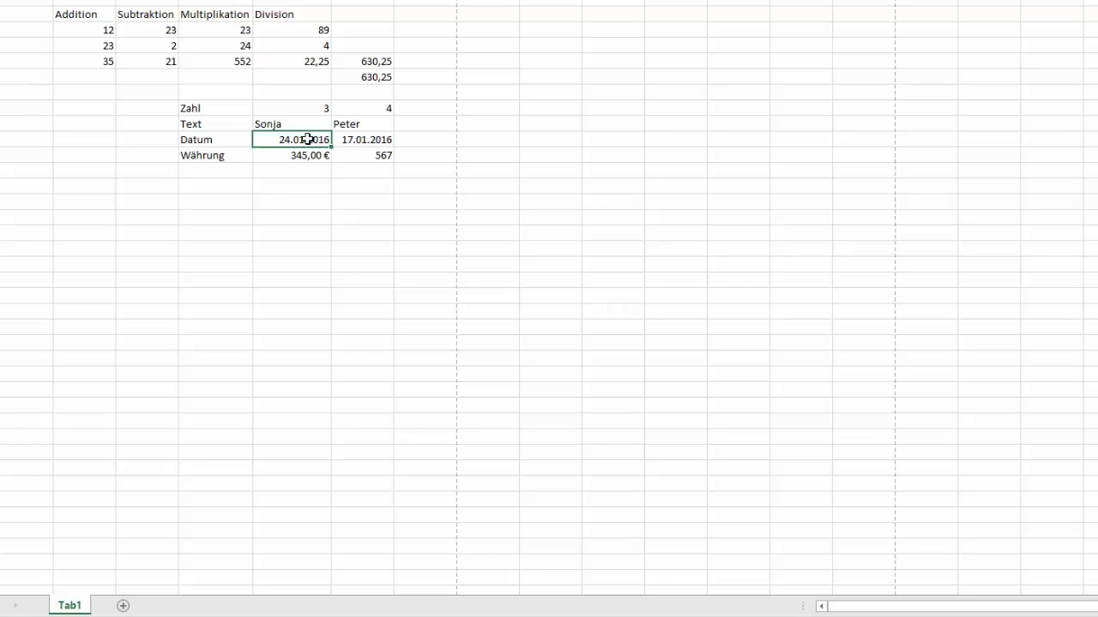
Format E12 as the long date Sonntag, 24. Januar 2016 and autofit column E.
right_click(308, 139)
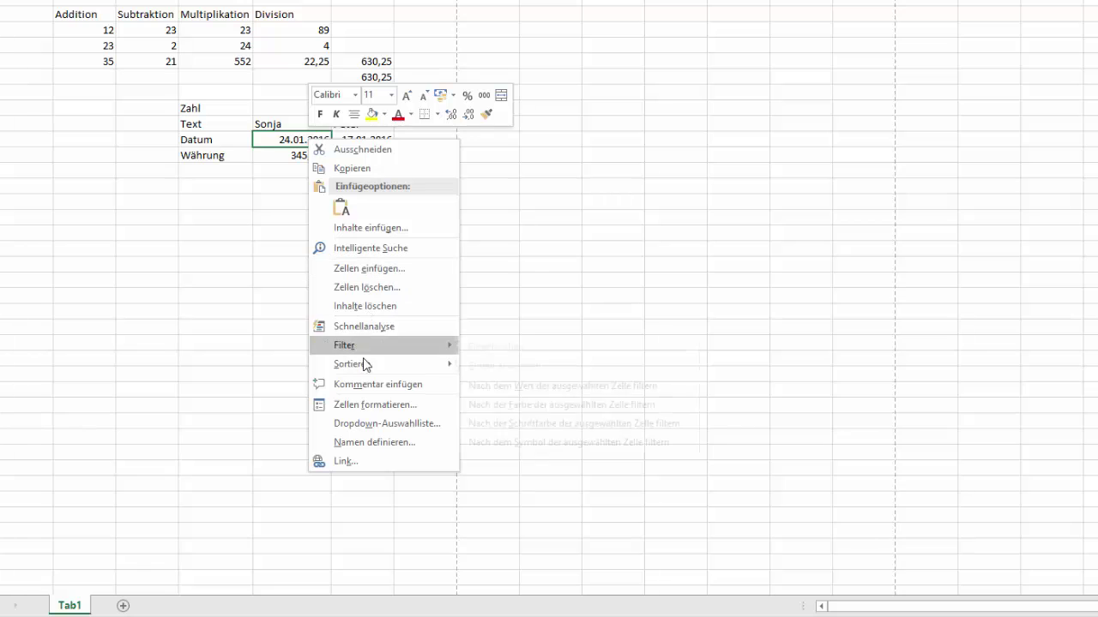
click(347, 404)
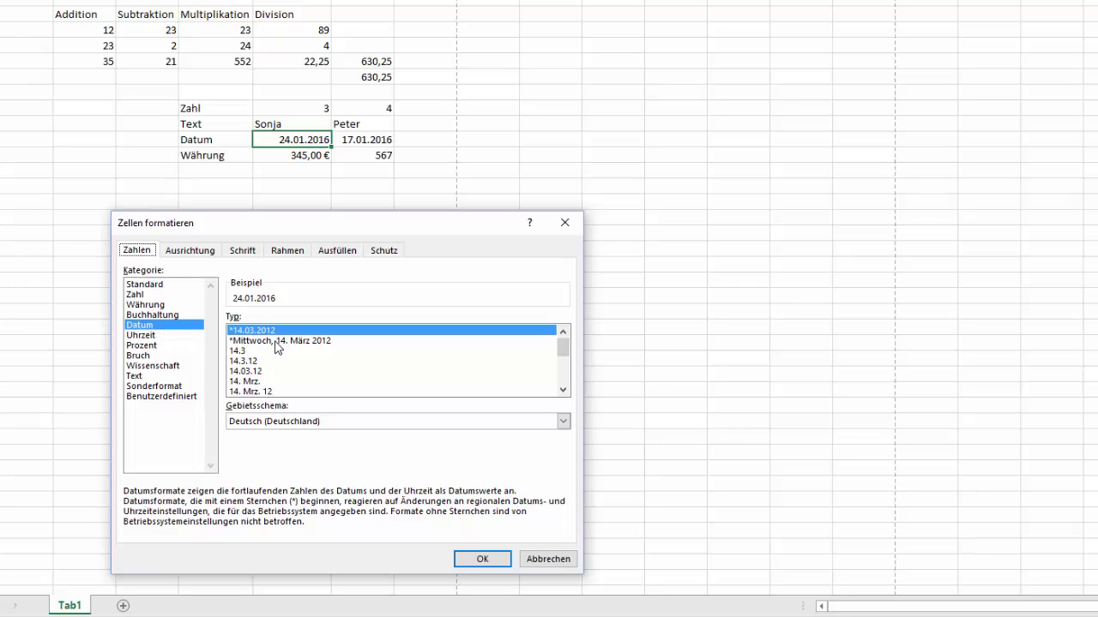
click(276, 341)
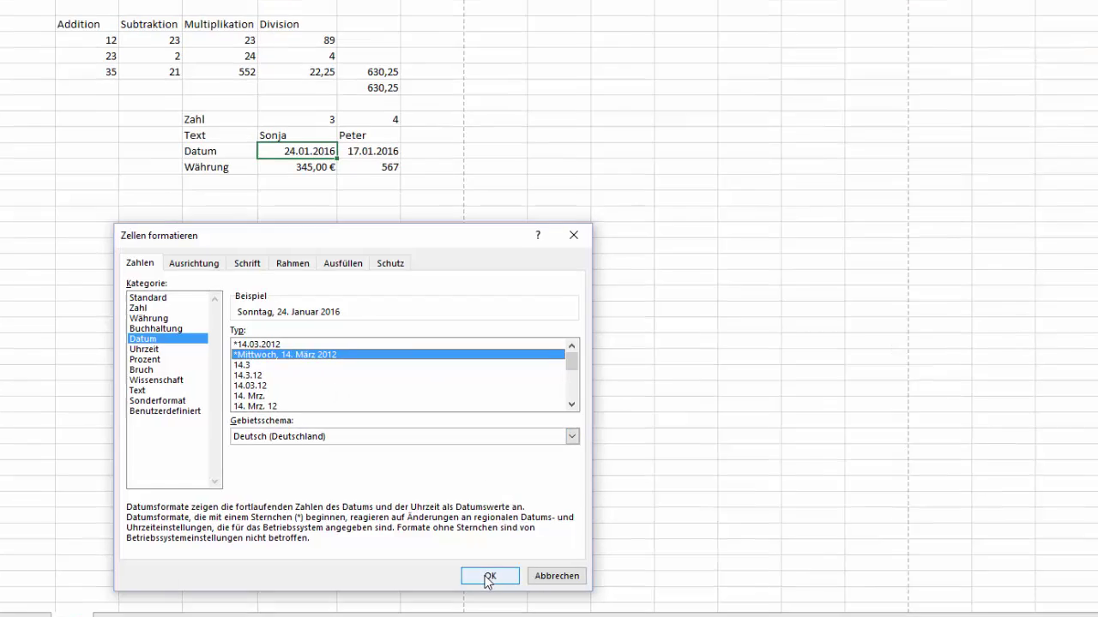
click(489, 576)
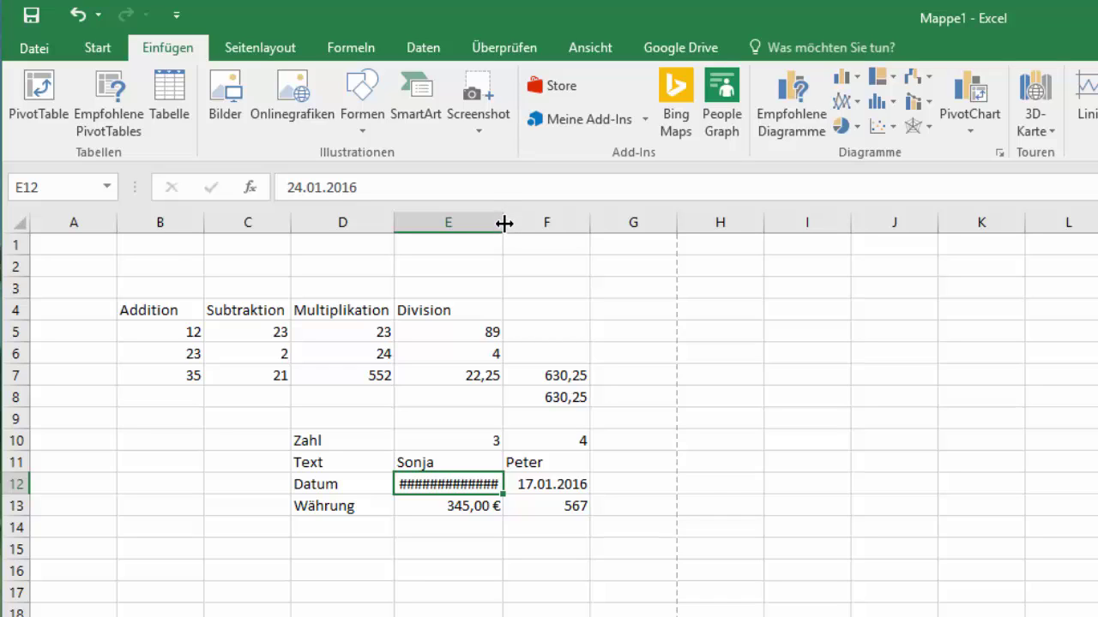
double_click(504, 223)
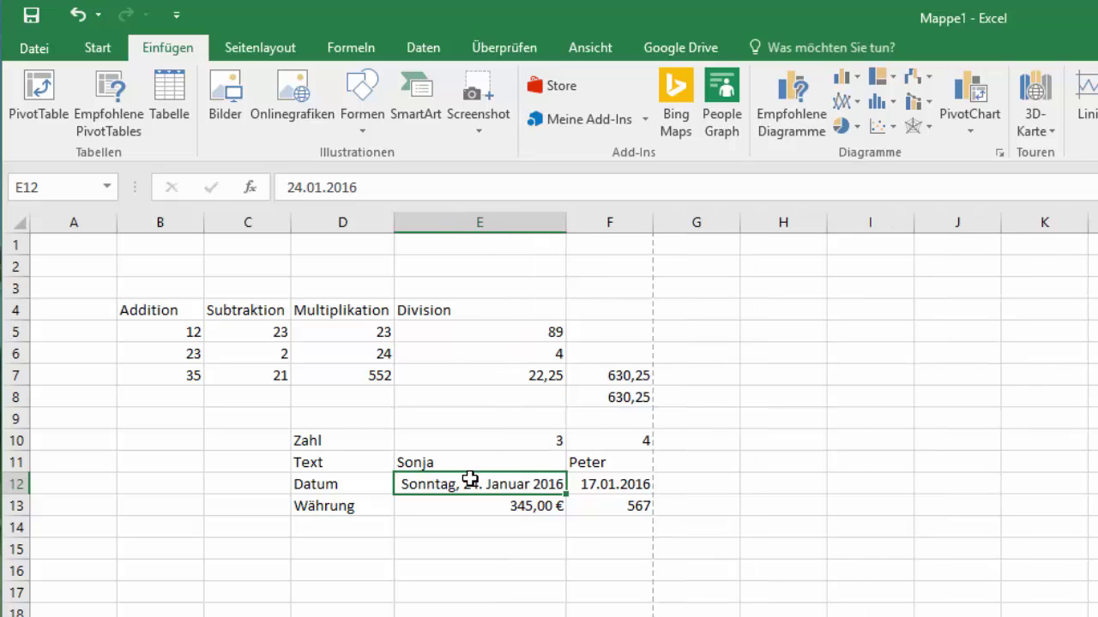
click(599, 486)
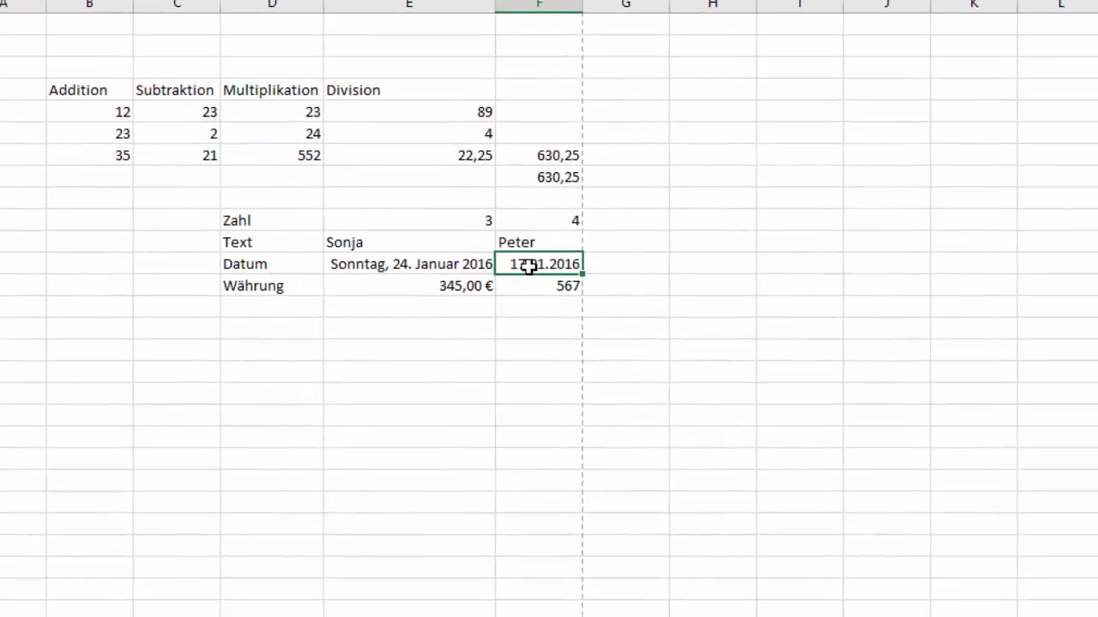
Apply the *Mittwoch, 14. März 2012 date type to F12, showing Sonntag, 17. Januar 2016.
right_click(598, 486)
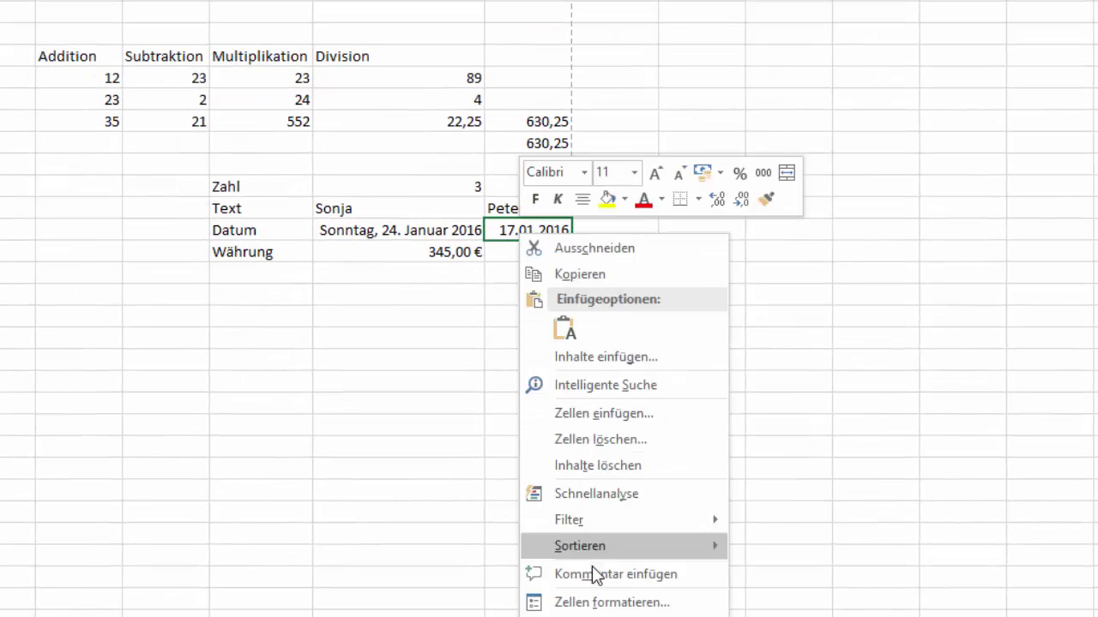
click(616, 605)
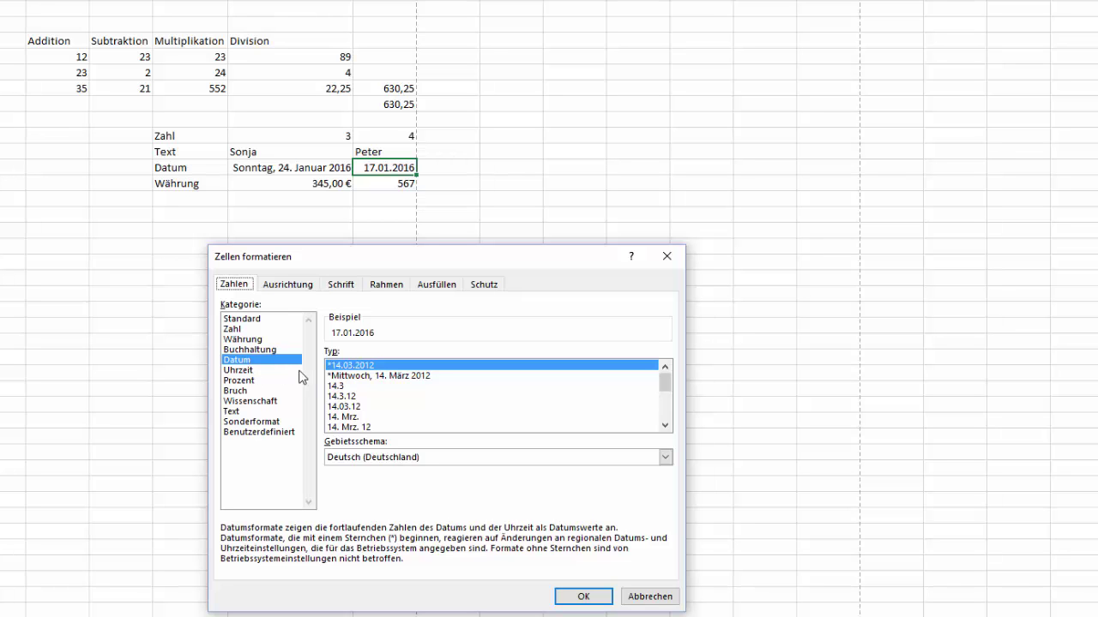
click(352, 378)
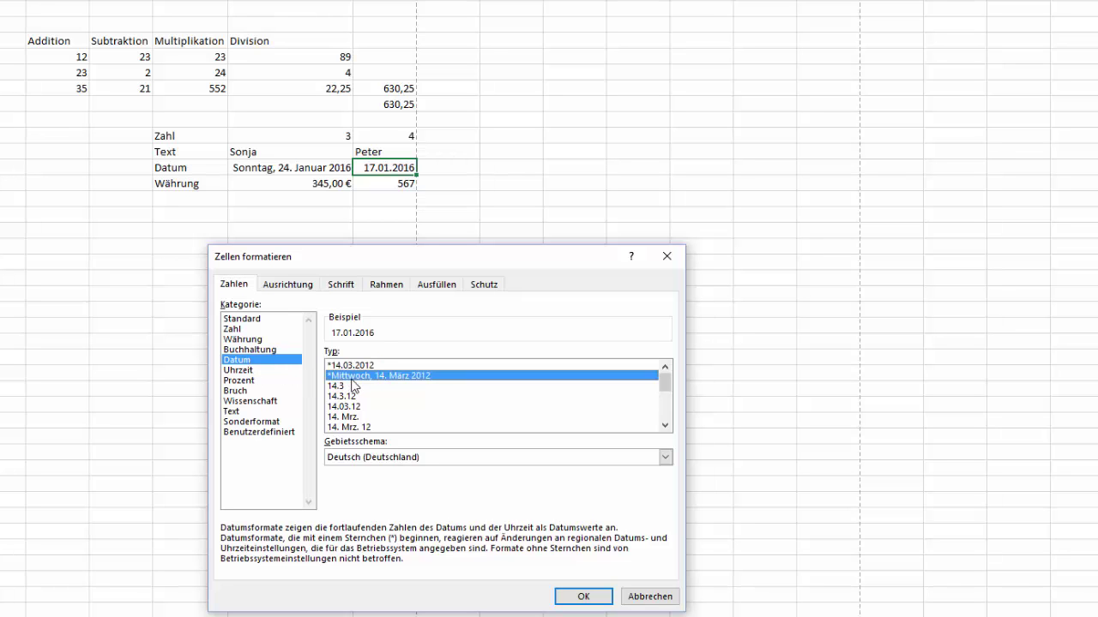
click(583, 597)
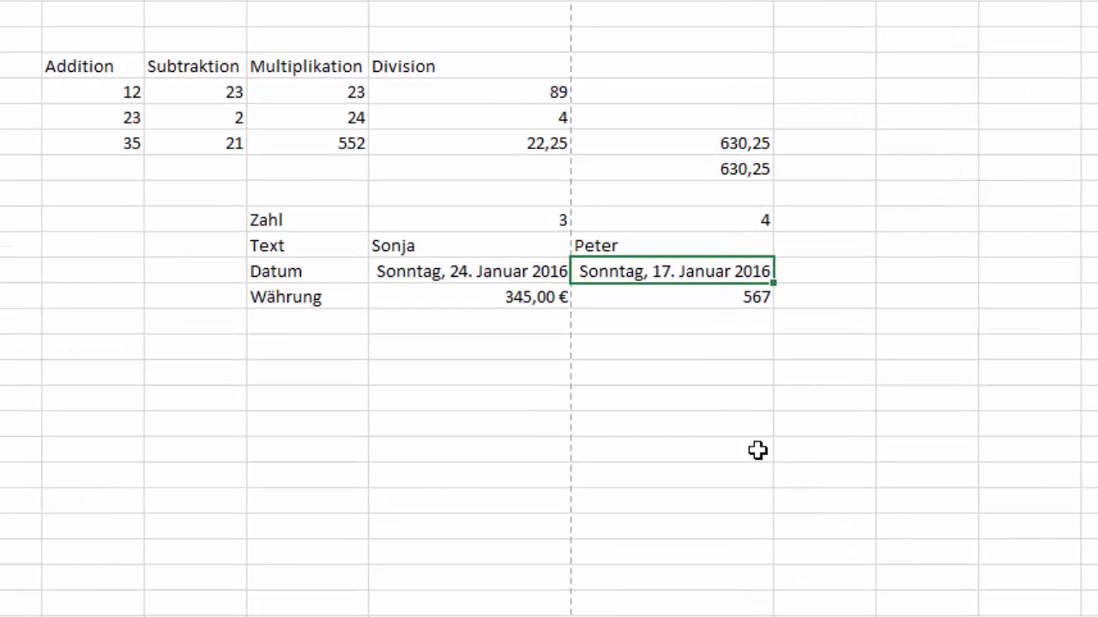
click(640, 296)
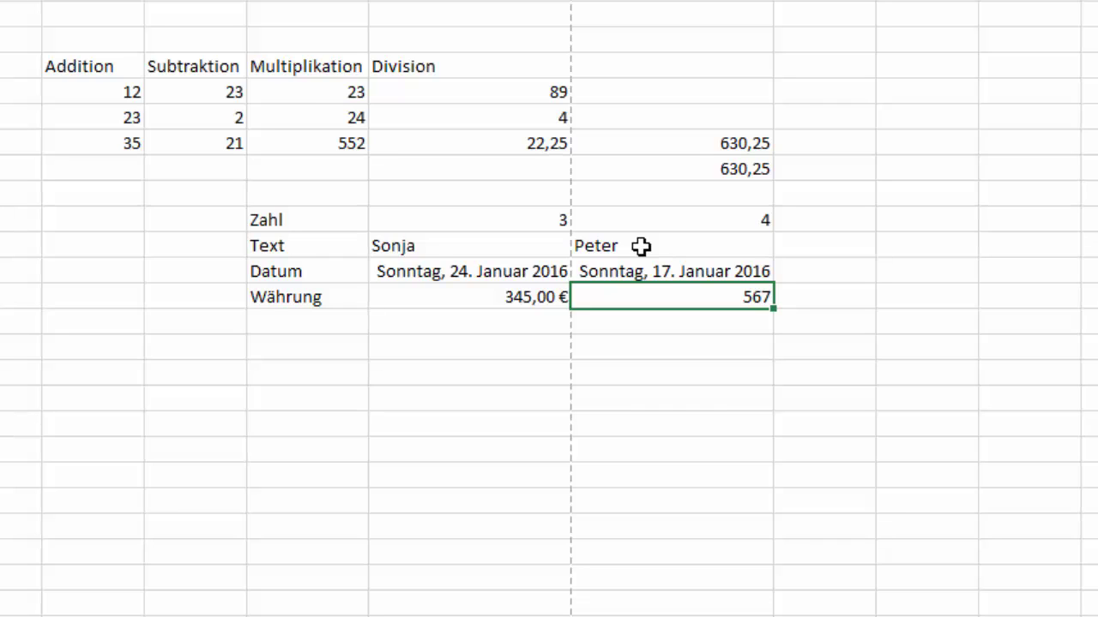
Enter =SUMME(E10:F10) in G10 so it shows 7.
click(829, 222)
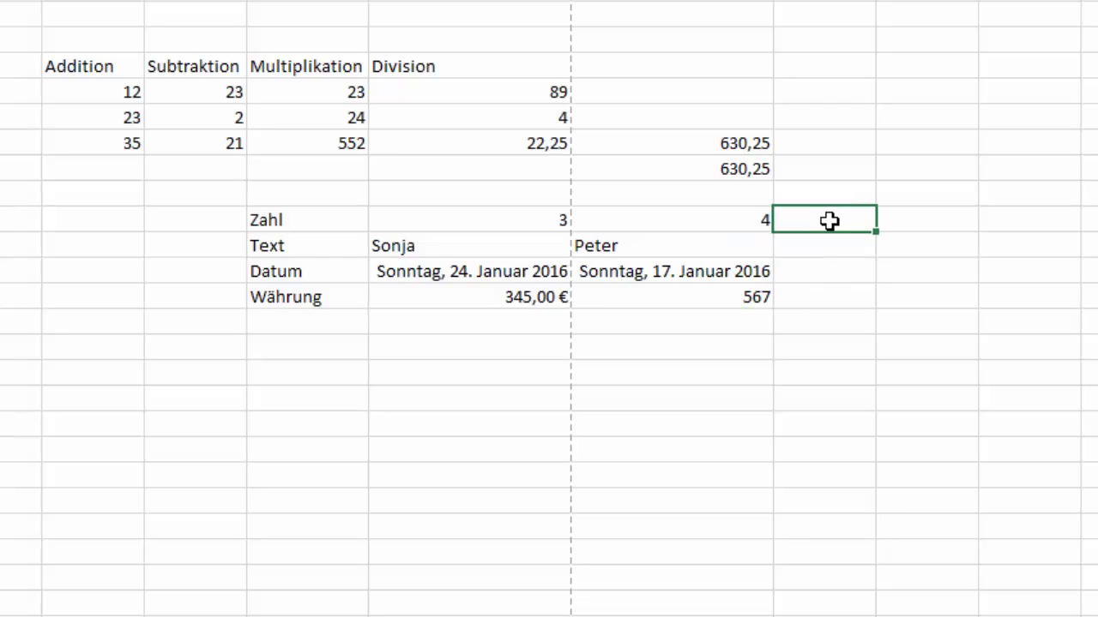
text(=)
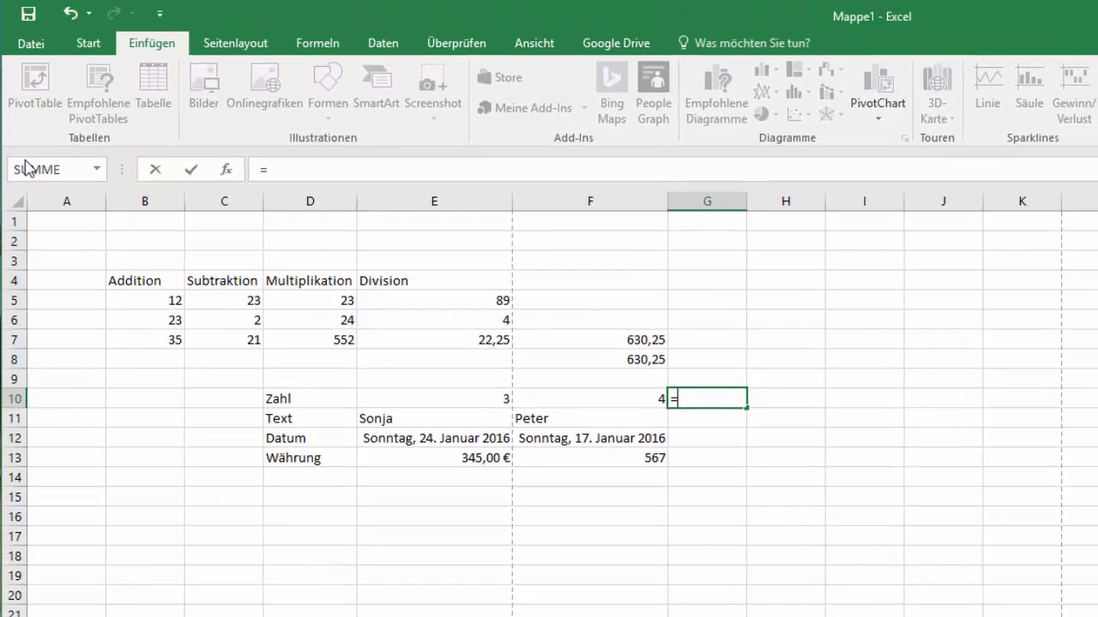
click(36, 169)
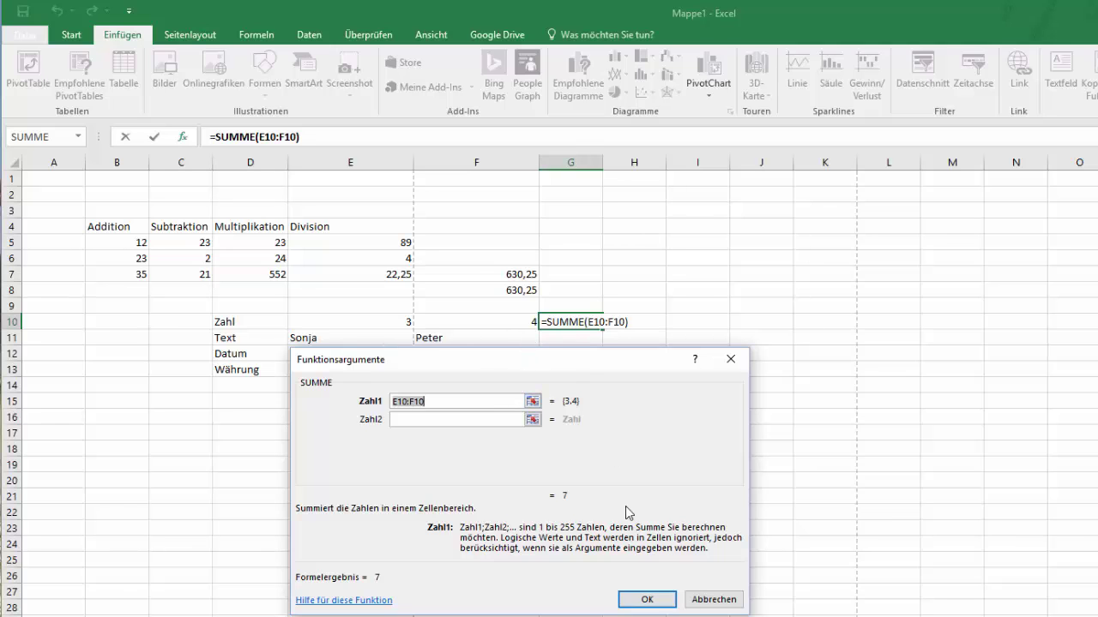
click(647, 600)
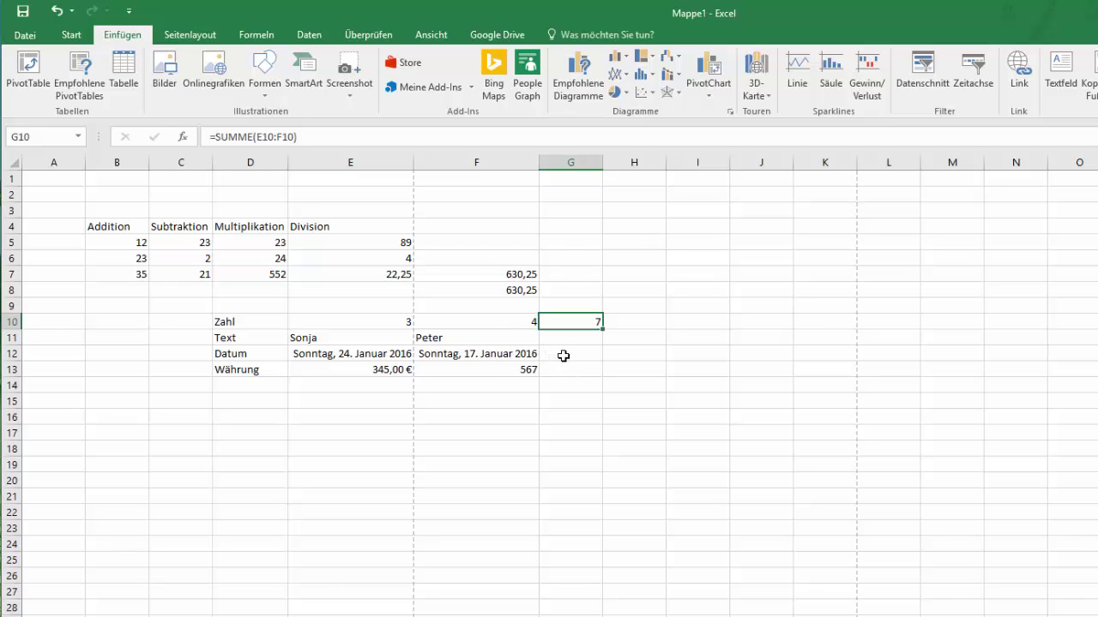
click(563, 356)
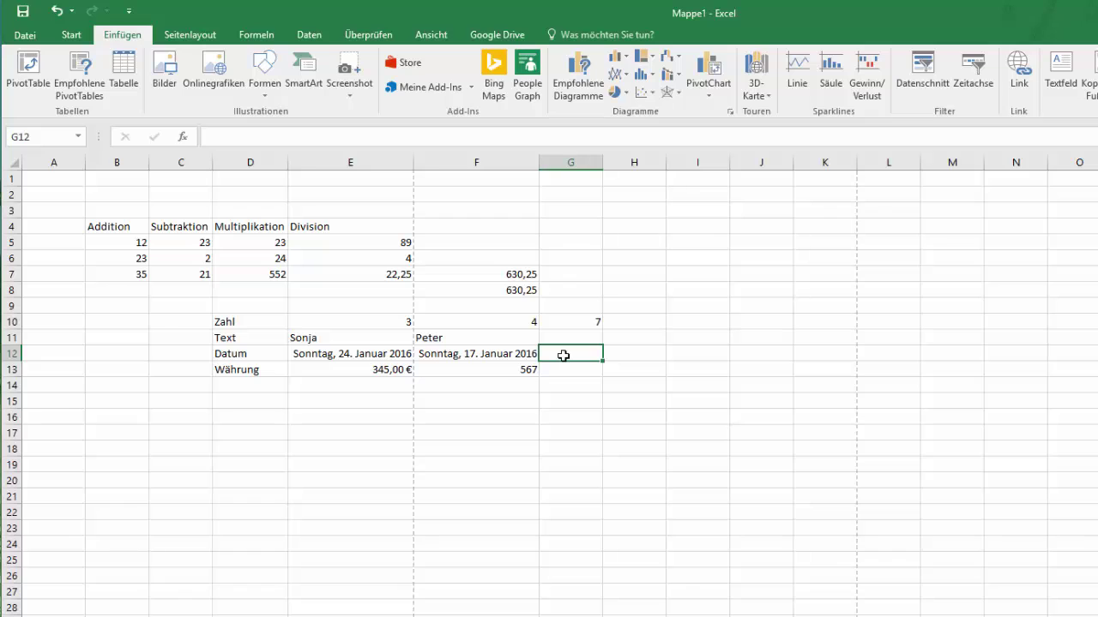
Enter =E12-F12 in G12, giving a 7-day difference between the two dates.
text(=)
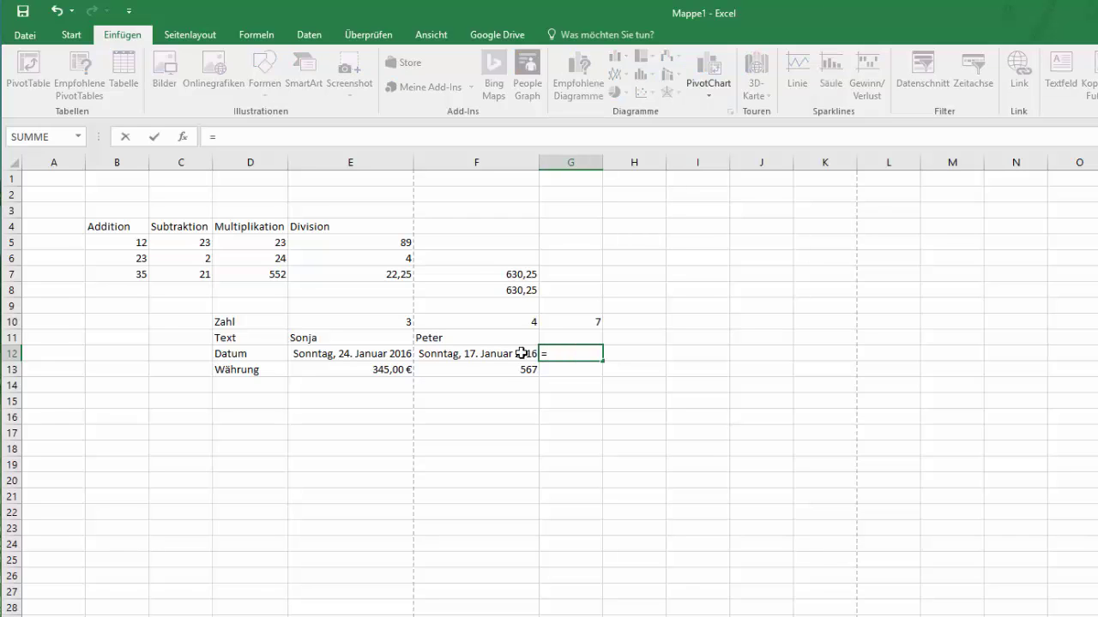
click(361, 354)
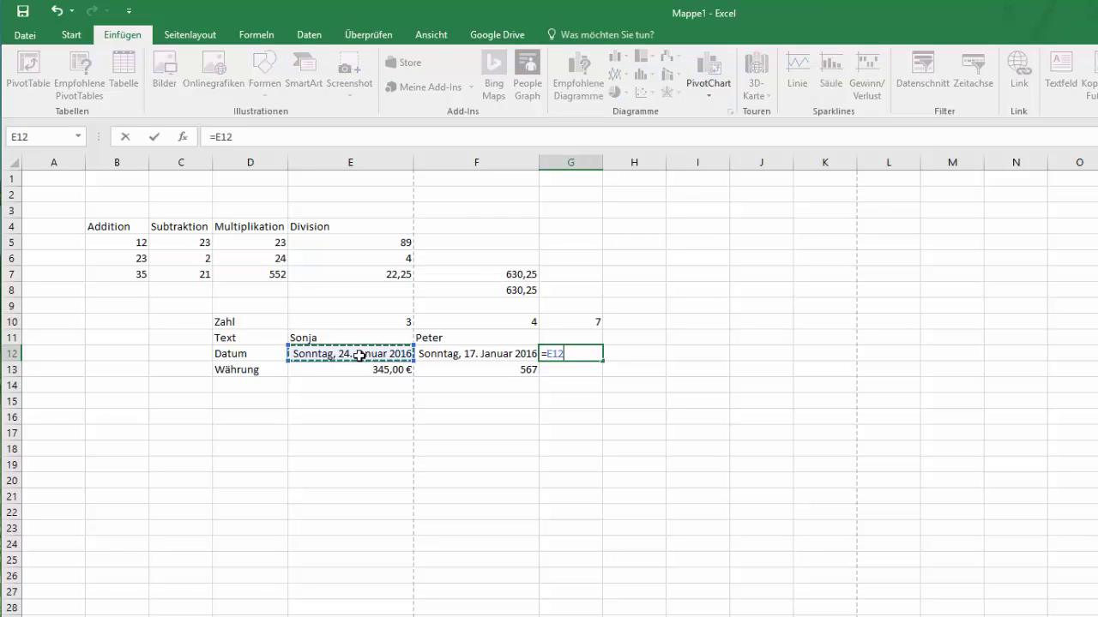
text(-)
click(463, 354)
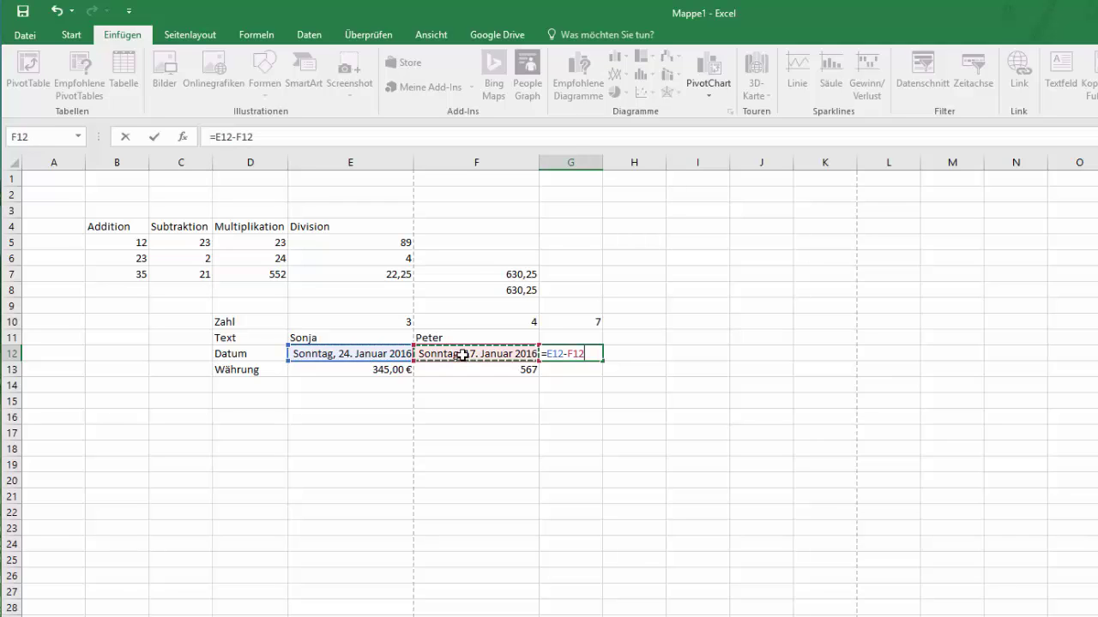
key(Return)
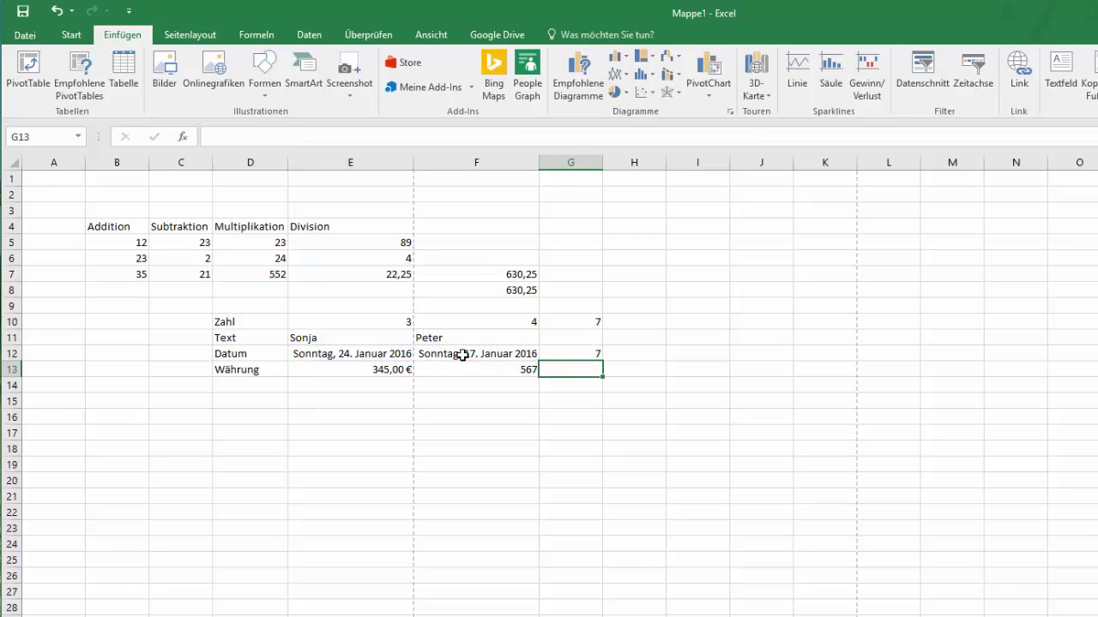
click(567, 354)
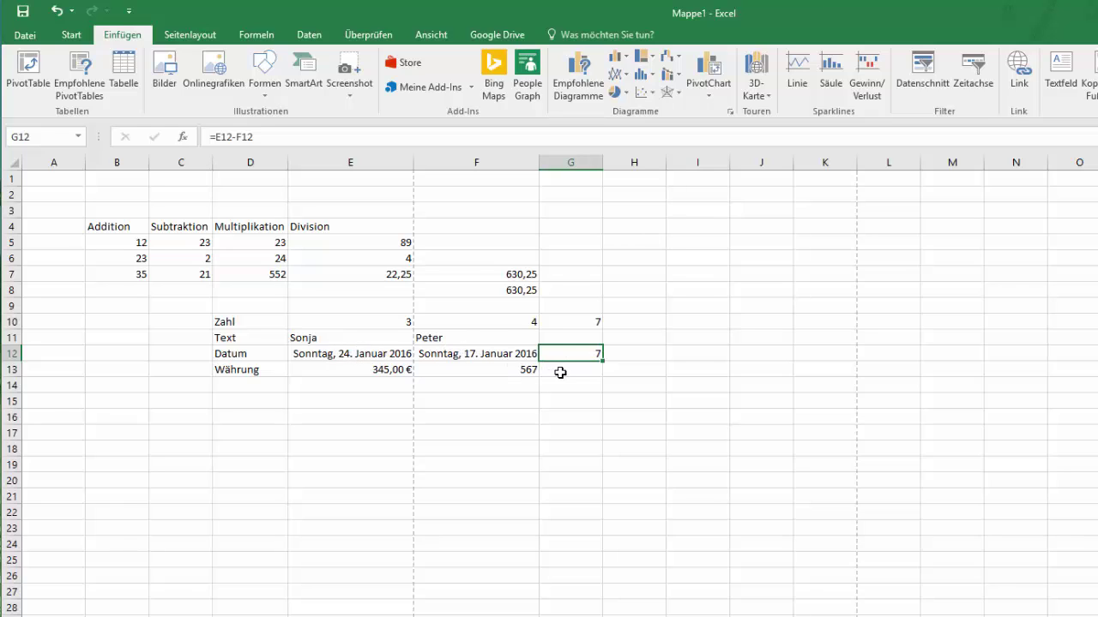
click(508, 372)
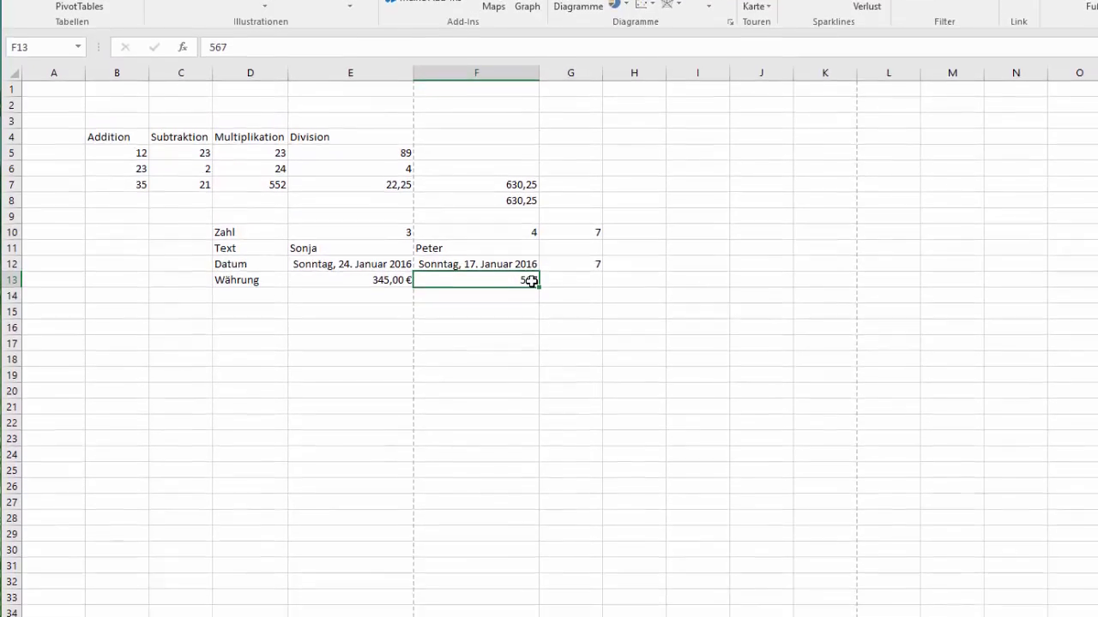
Format F13 as Währung with € and 2 decimals so it reads 567,00 €.
right_click(531, 370)
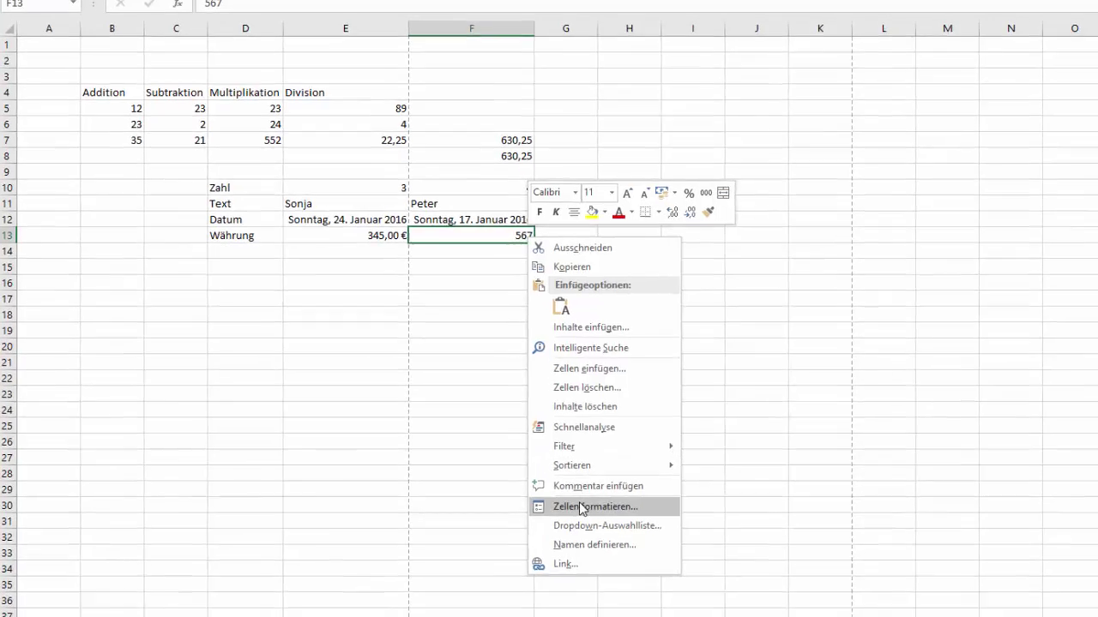
click(582, 528)
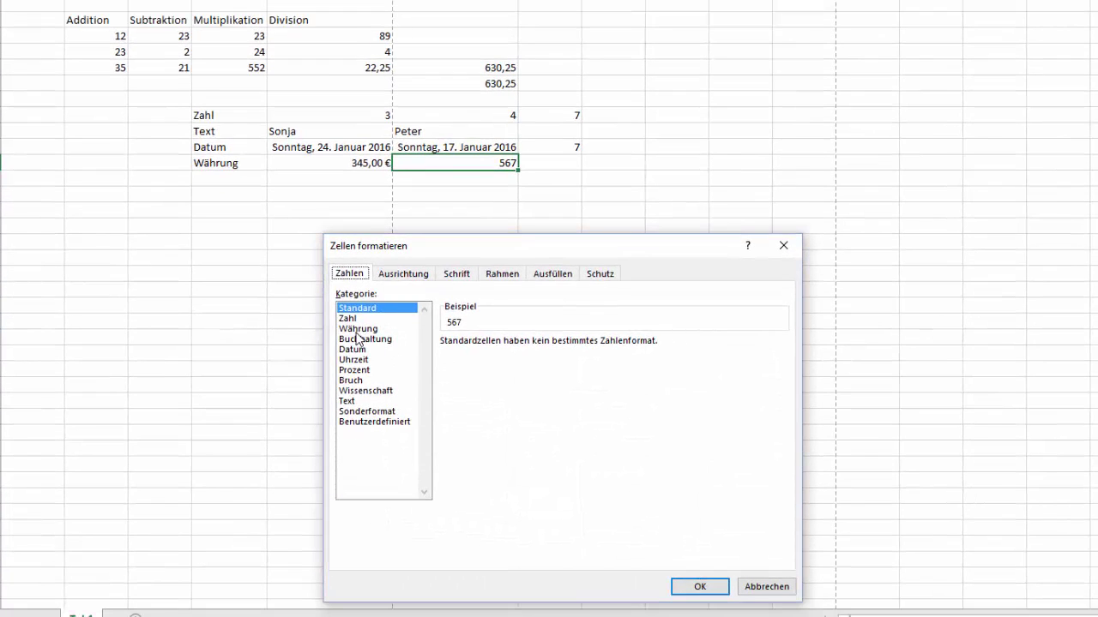
click(363, 355)
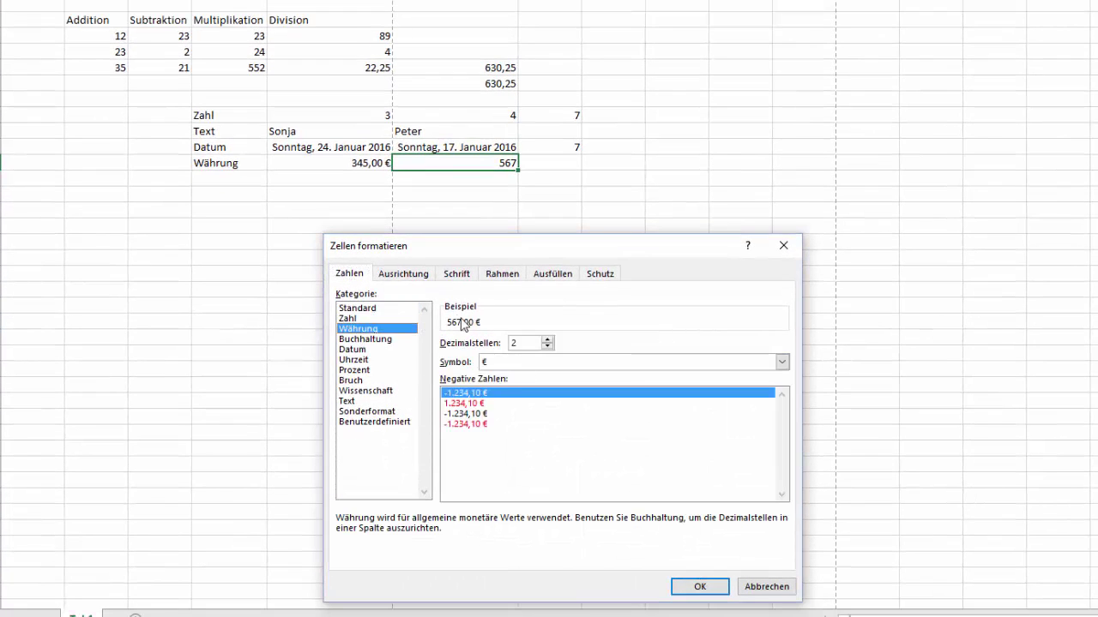
click(695, 590)
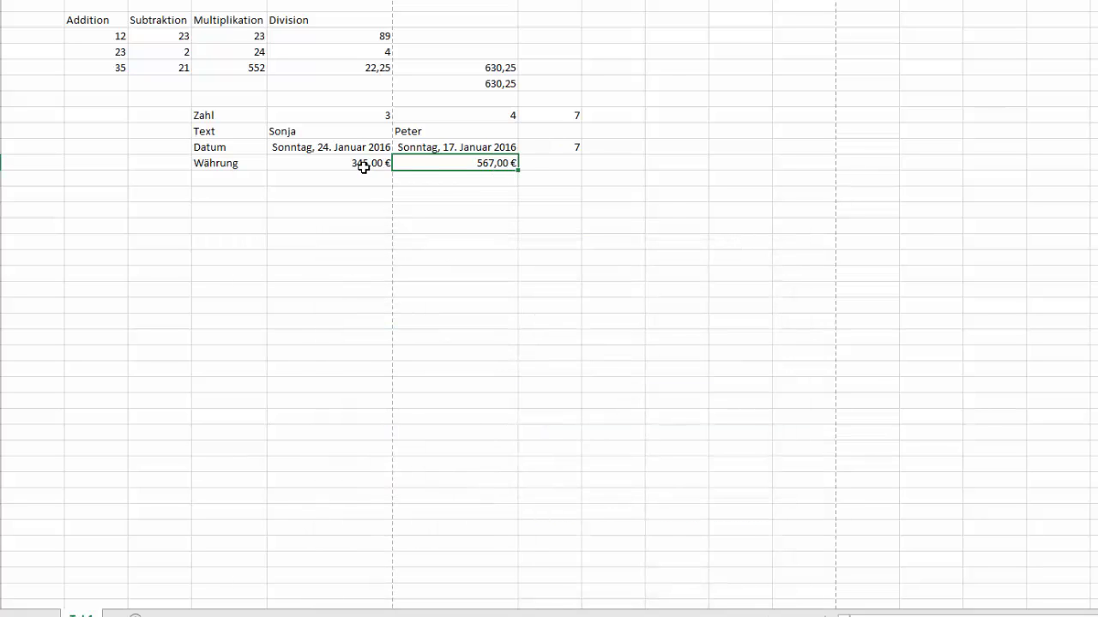
click(550, 165)
text(=)
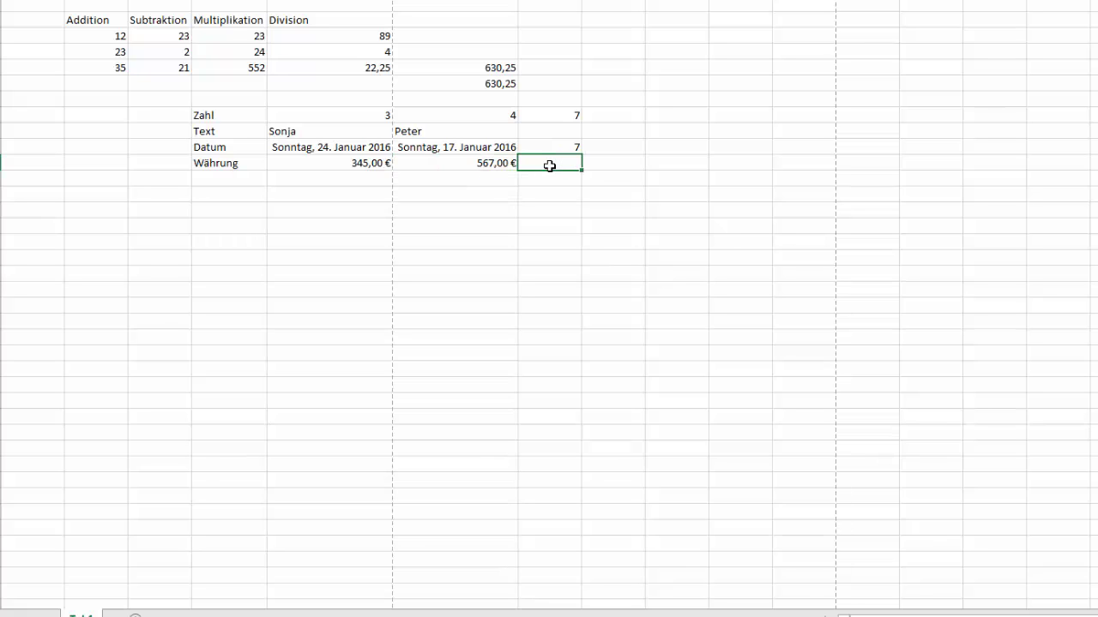
Enter =F13-E13 in G13, giving a difference of 222,00 €.
click(483, 165)
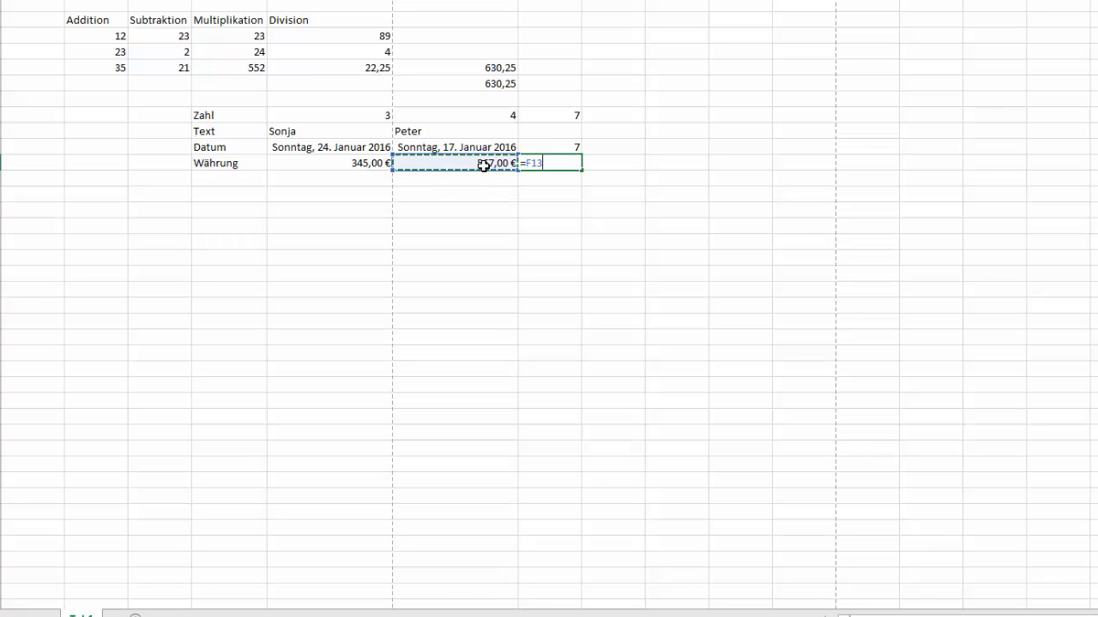
text(-)
click(357, 164)
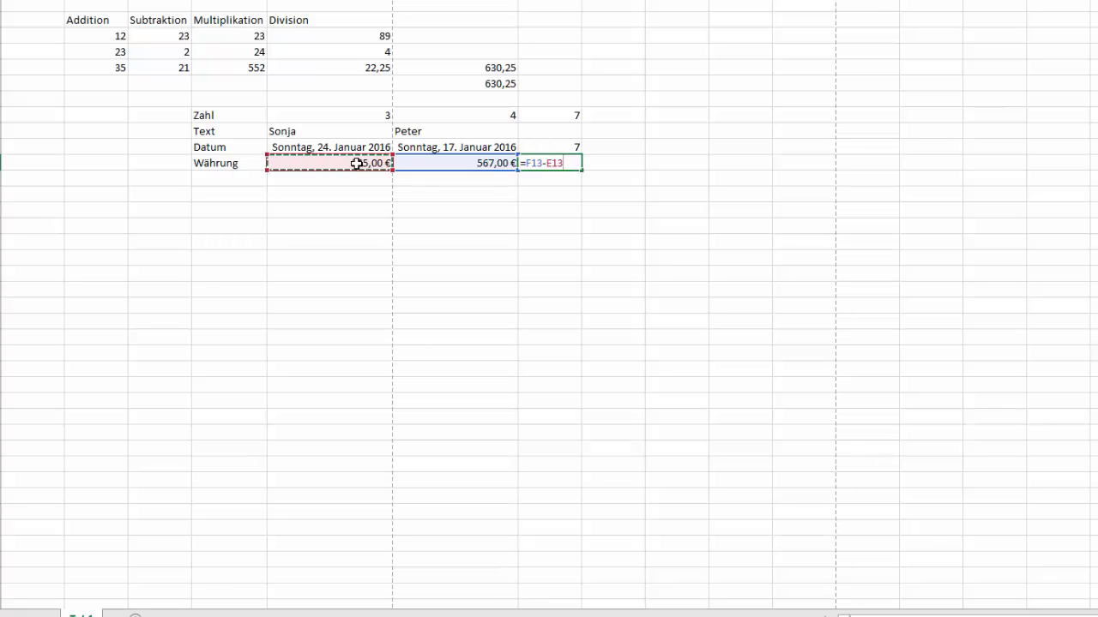
key(Return)
click(558, 164)
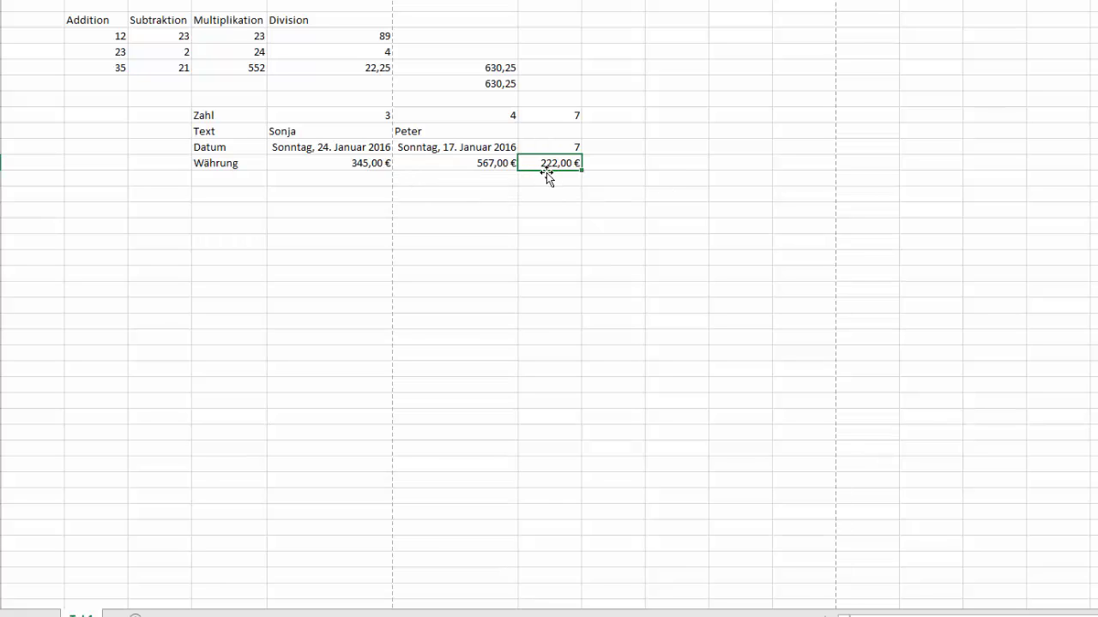
click(633, 201)
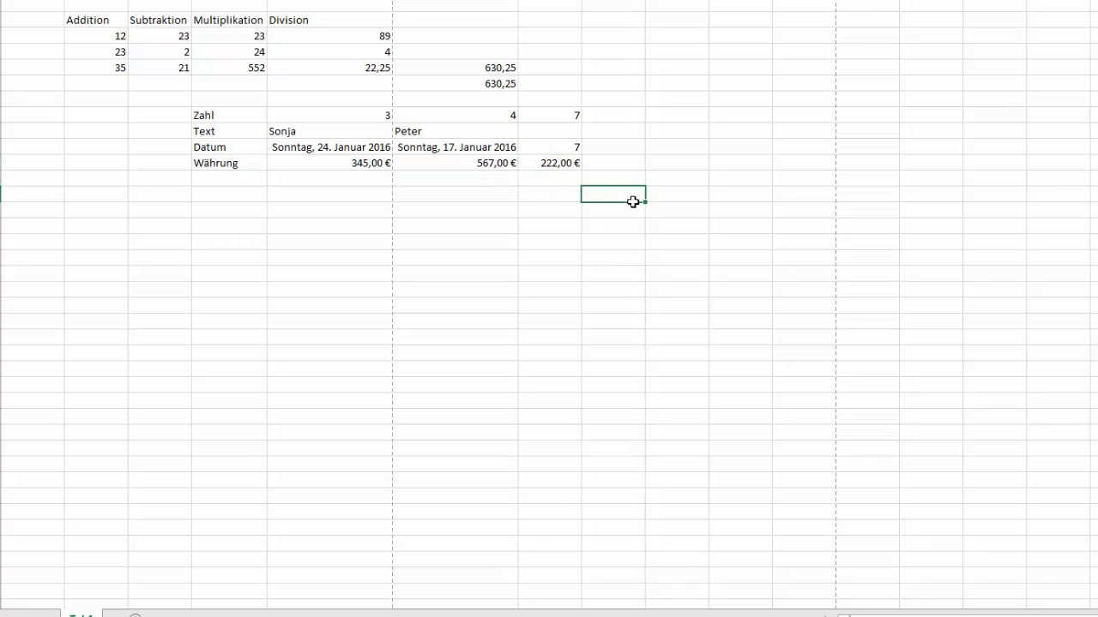